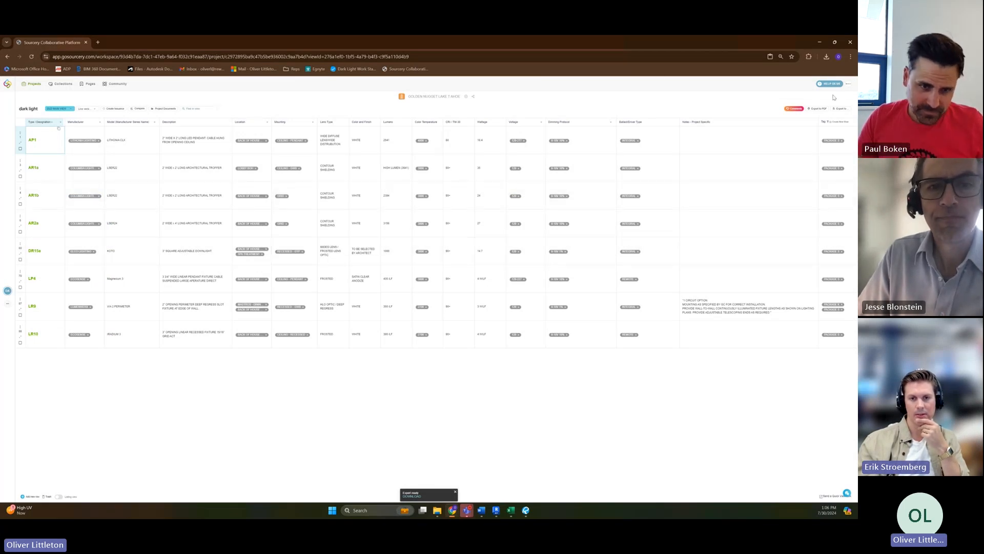
# Review the export options for the current view of the lighting fixture schedule.
pyautogui.click(836, 110)
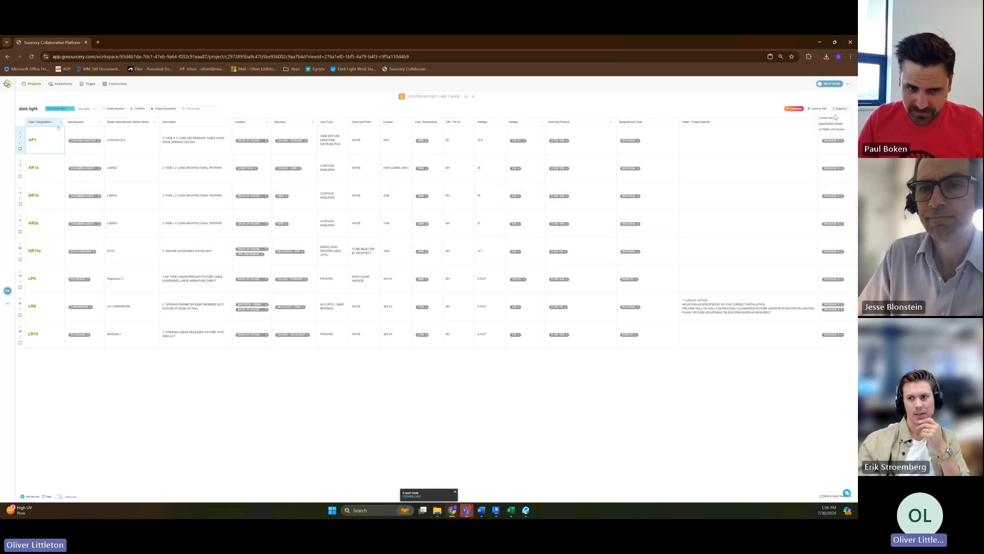
pyautogui.click(828, 118)
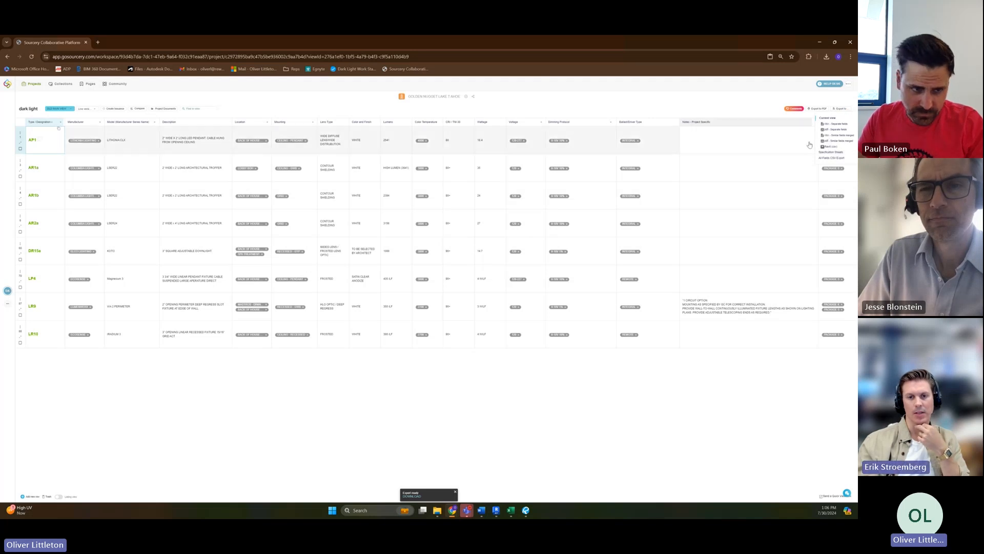
pyautogui.click(466, 395)
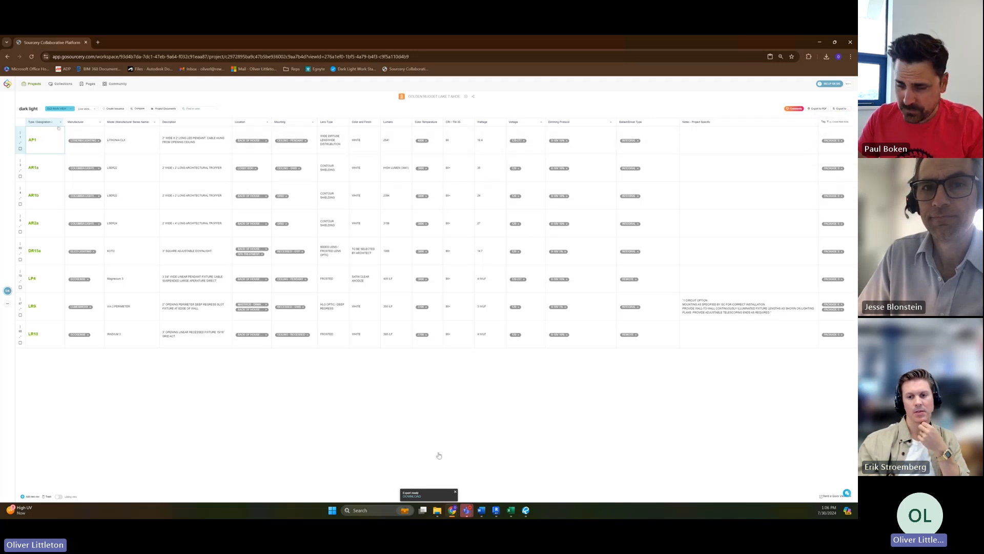
# Open the downloaded file "2024-07-30 gnlt package s schedule for sourcery testing" in Excel to inspect it, then close it and put the Downloads window away.
pyautogui.click(436, 511)
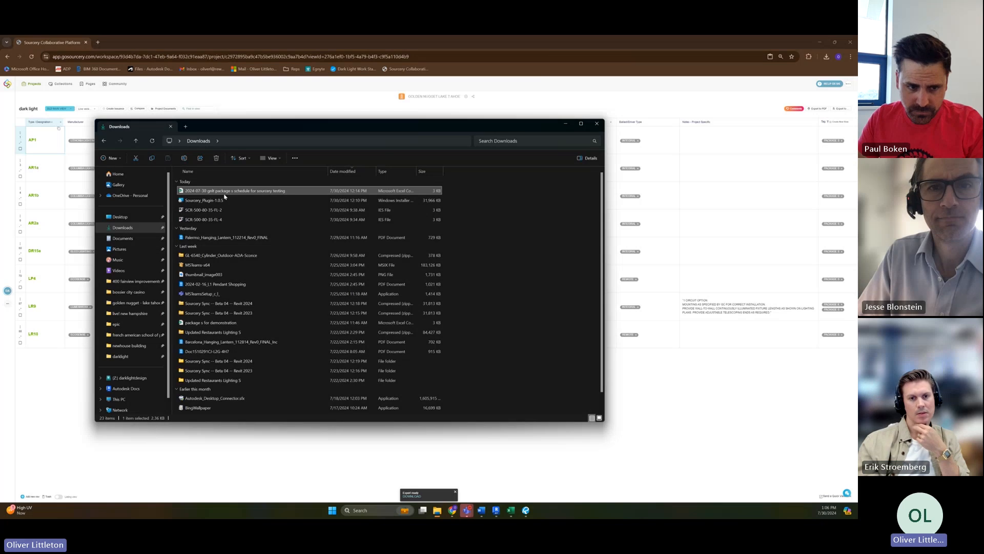
pyautogui.doubleClick(224, 191)
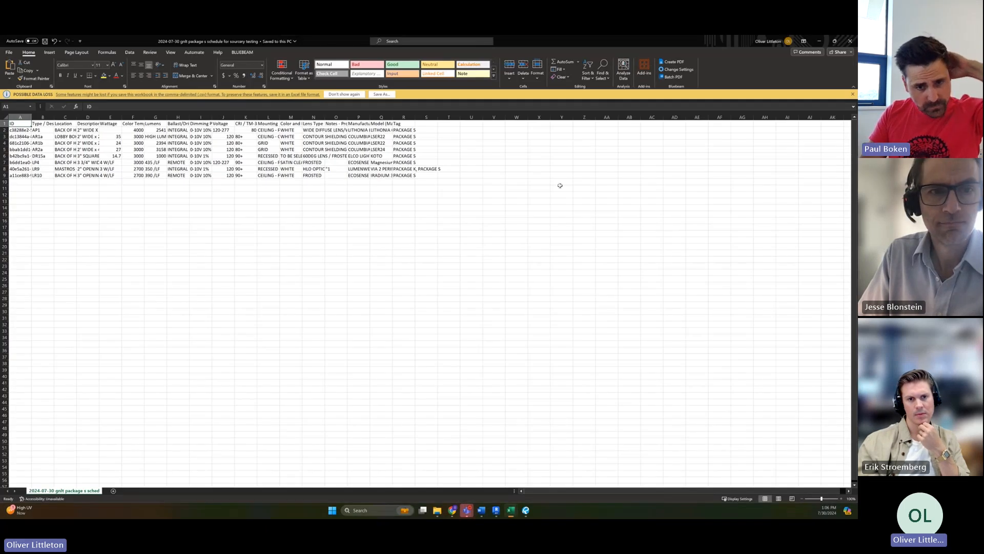
pyautogui.click(850, 41)
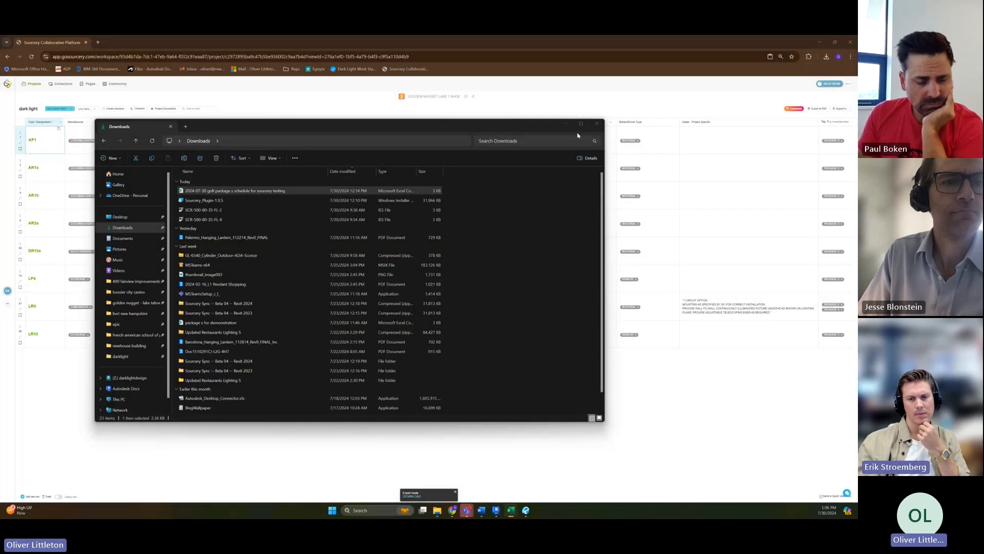
pyautogui.click(564, 126)
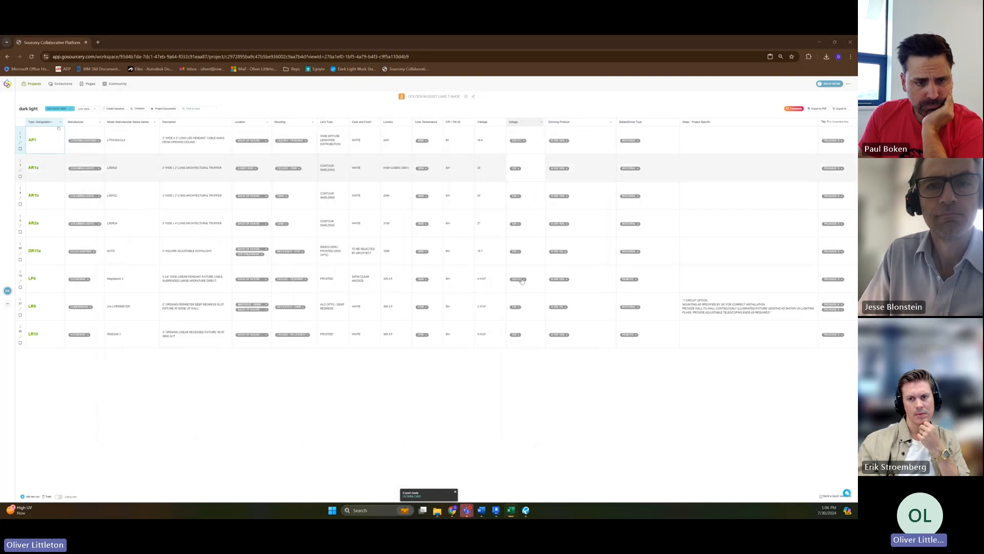
# Switch to Revit and clear the Sourcery data saved in the project, confirming the deletion.
pyautogui.click(495, 510)
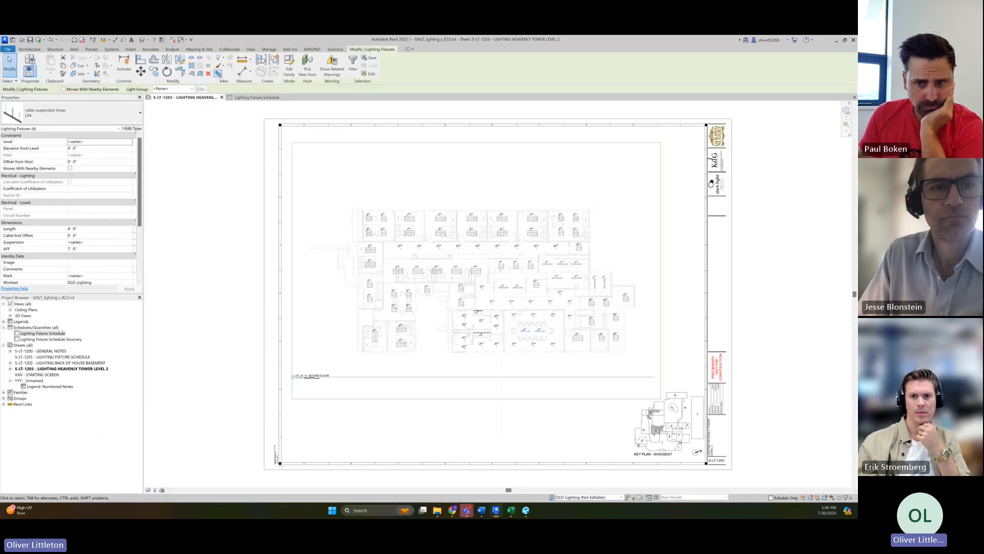
pyautogui.click(335, 50)
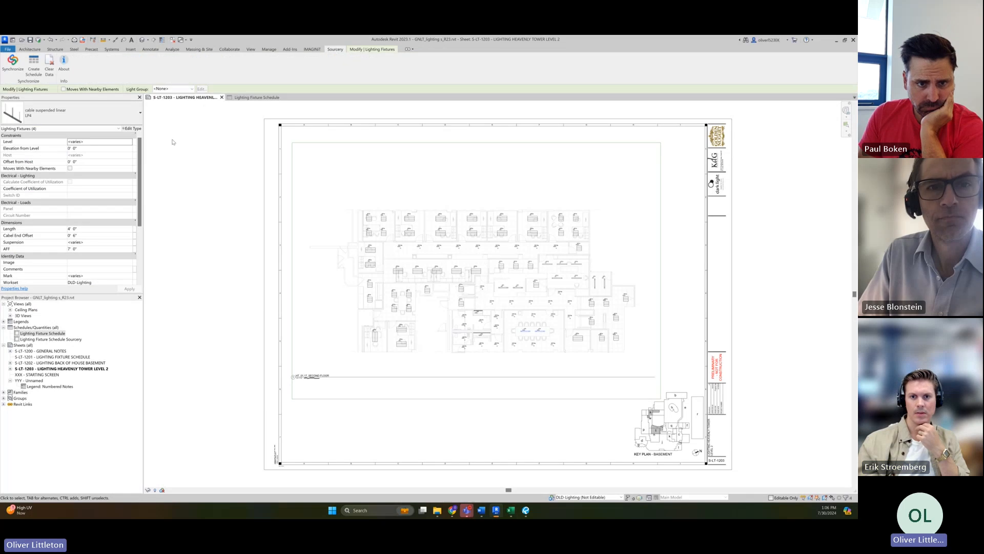
pyautogui.click(49, 72)
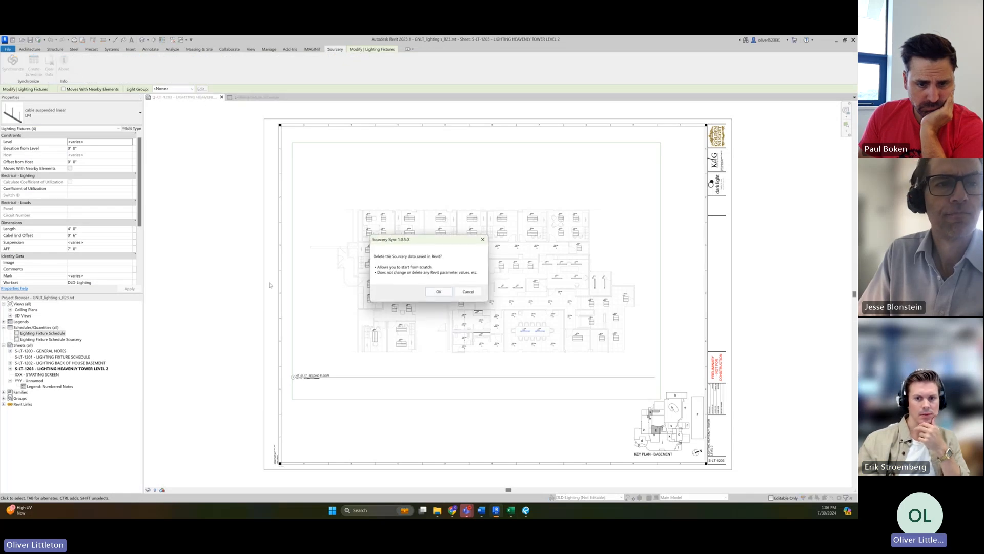
pyautogui.click(432, 295)
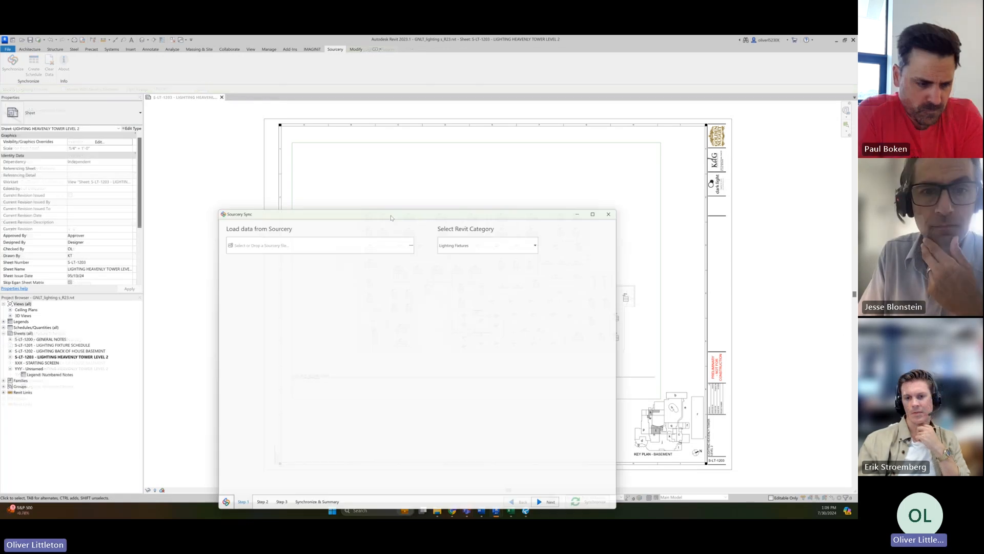
# Load the file "2024-07-30 gnlt package s schedule for sourcery testing.csv" from Downloads into Sourcery Sync.
pyautogui.moveTo(391, 217); pyautogui.dragTo(386, 92)
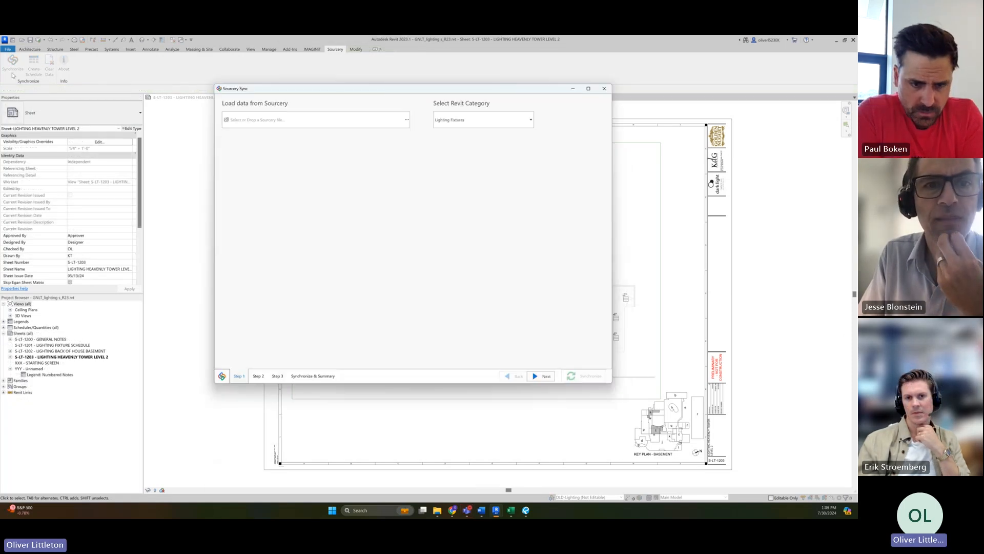
pyautogui.click(406, 120)
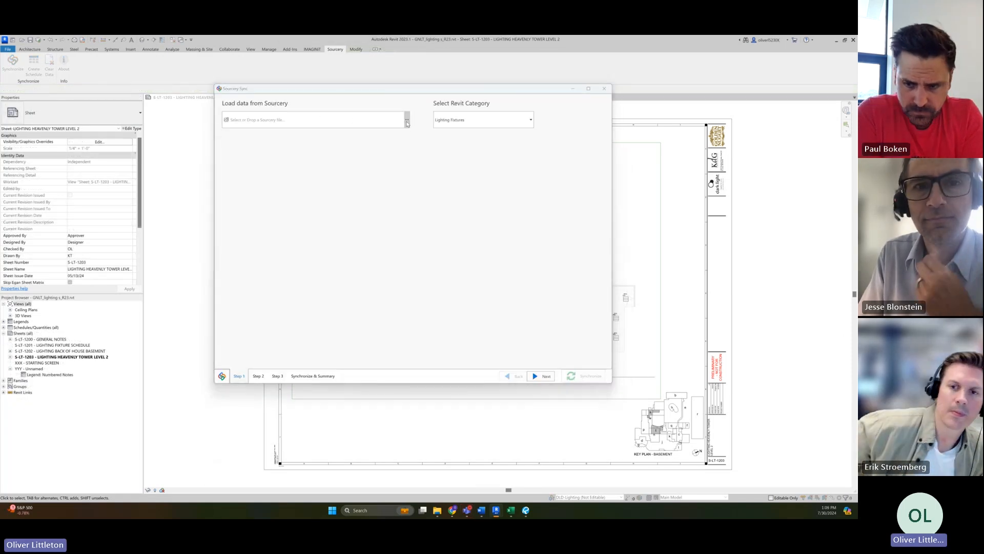
pyautogui.doubleClick(395, 203)
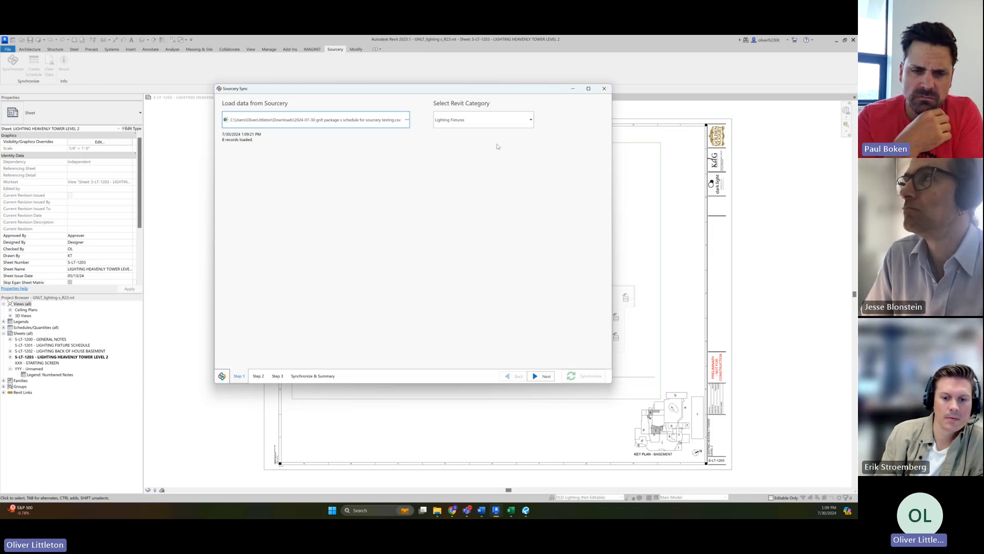
# Check the Revit category choices, keep Lighting Fixtures, and continue to the column mapping.
pyautogui.click(531, 120)
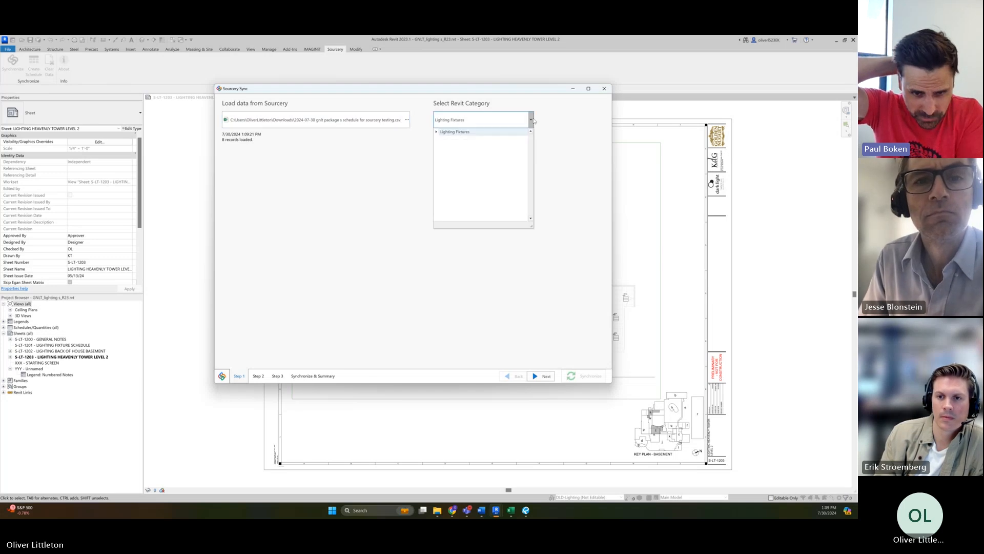
pyautogui.click(436, 132)
pyautogui.click(532, 120)
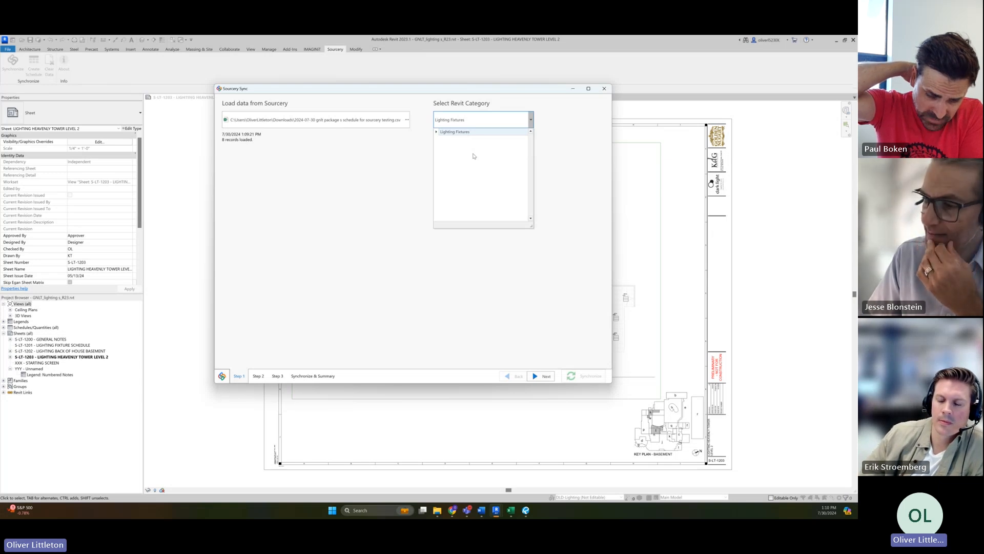
pyautogui.click(424, 197)
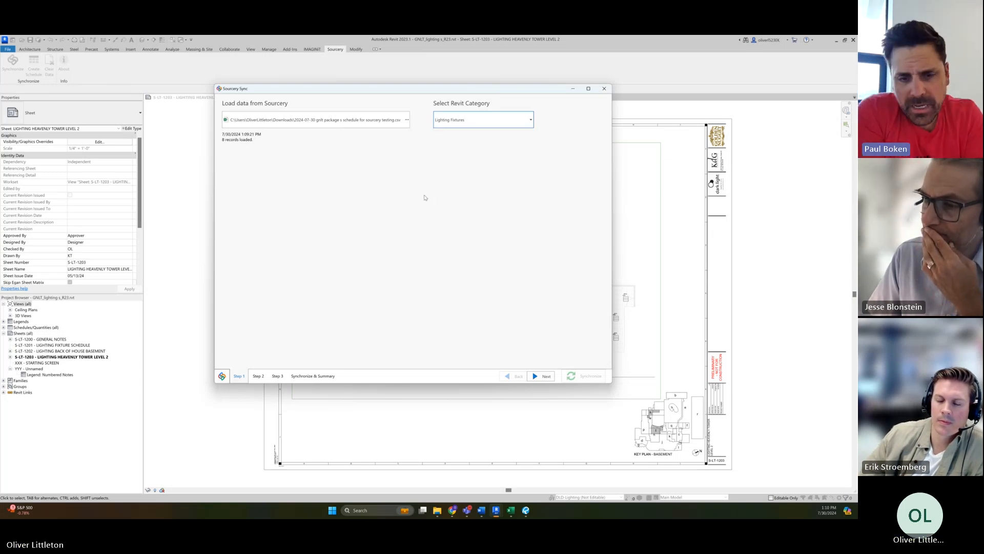
pyautogui.click(539, 375)
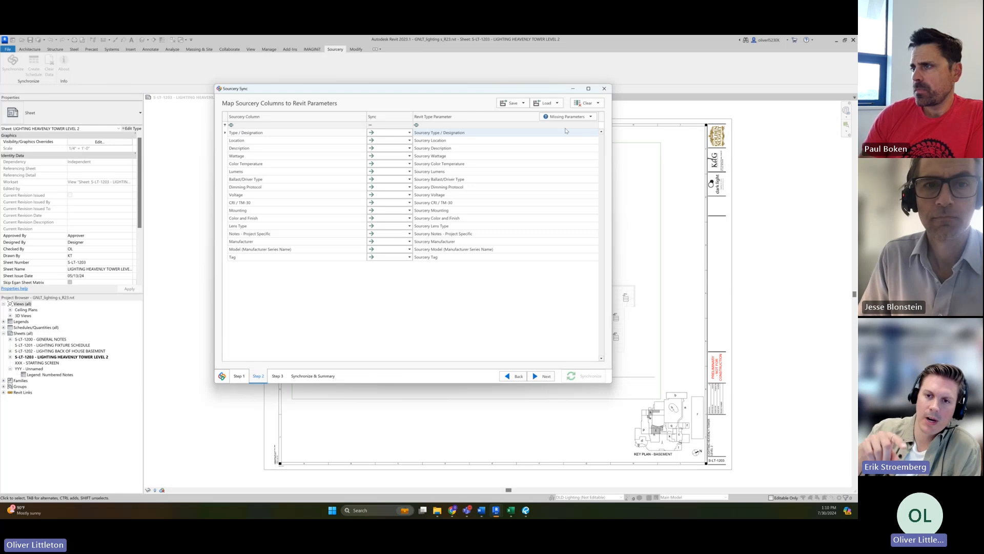
# Map the Type / Designation column to the Revit parameter Type Mark and continue to the family type mapping.
pyautogui.click(453, 135)
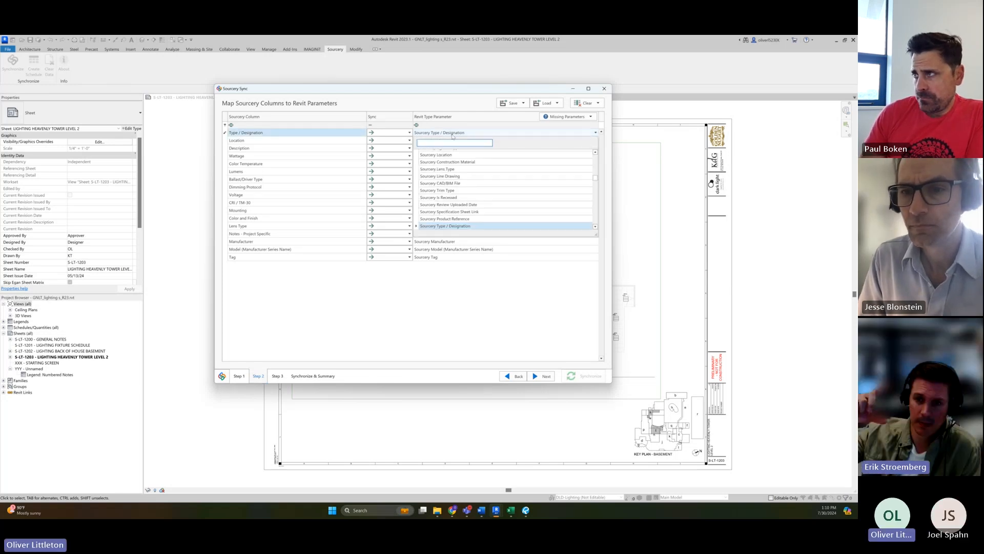
pyautogui.write('type')
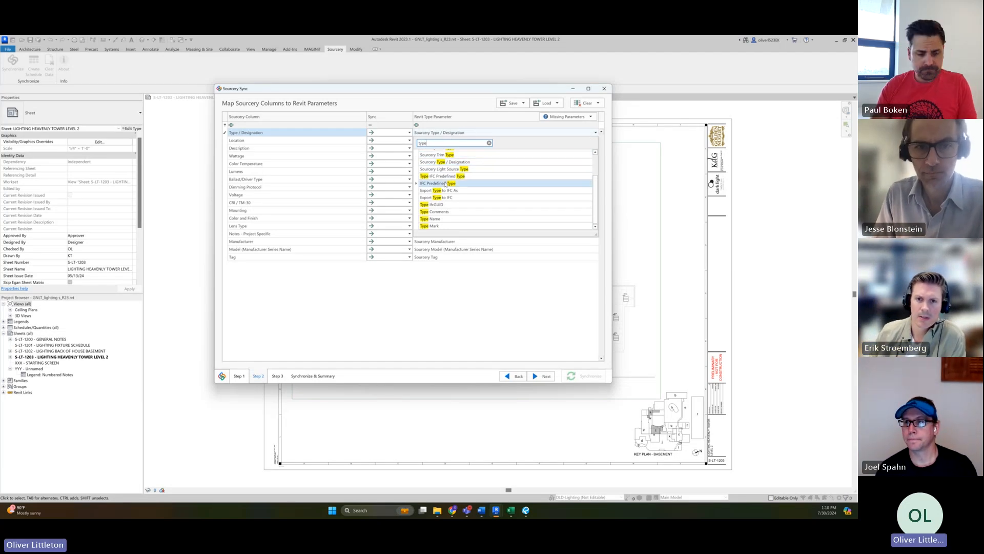
pyautogui.write(' ma')
pyautogui.click(436, 154)
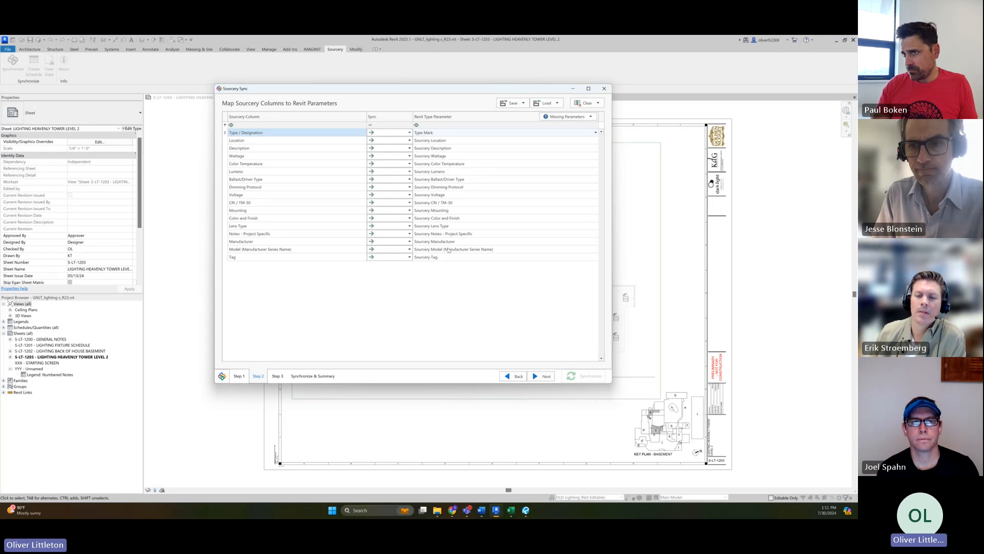
pyautogui.click(540, 376)
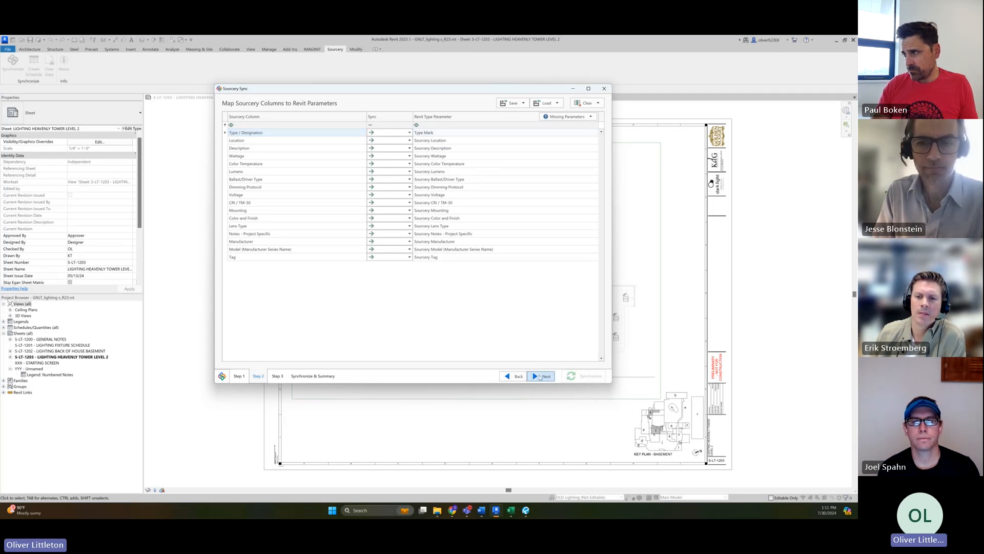
# Map row AP1 to the cable suspended linear type AP1 and row AR1b to the 2x2 troffer type AR1b.
pyautogui.click(597, 132)
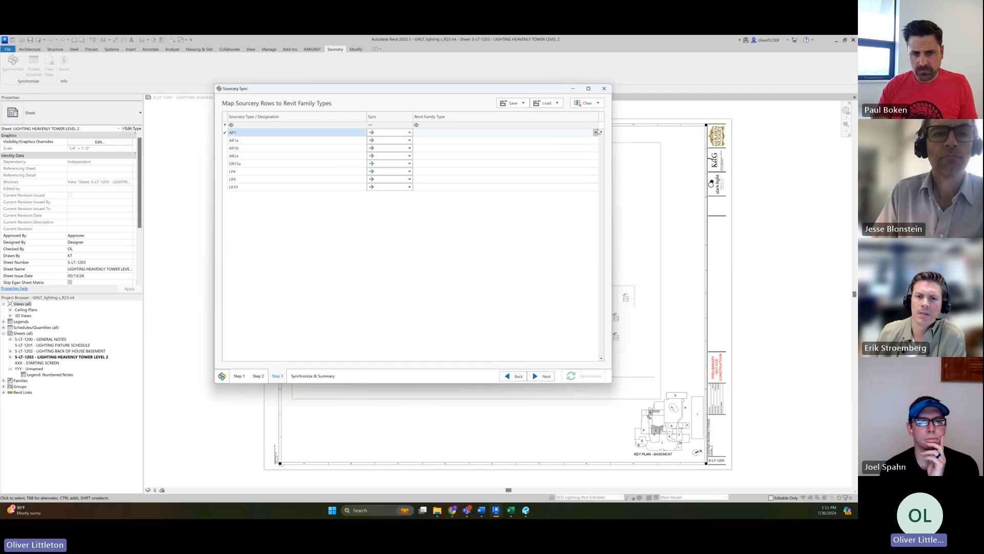
pyautogui.click(596, 132)
pyautogui.write('ap')
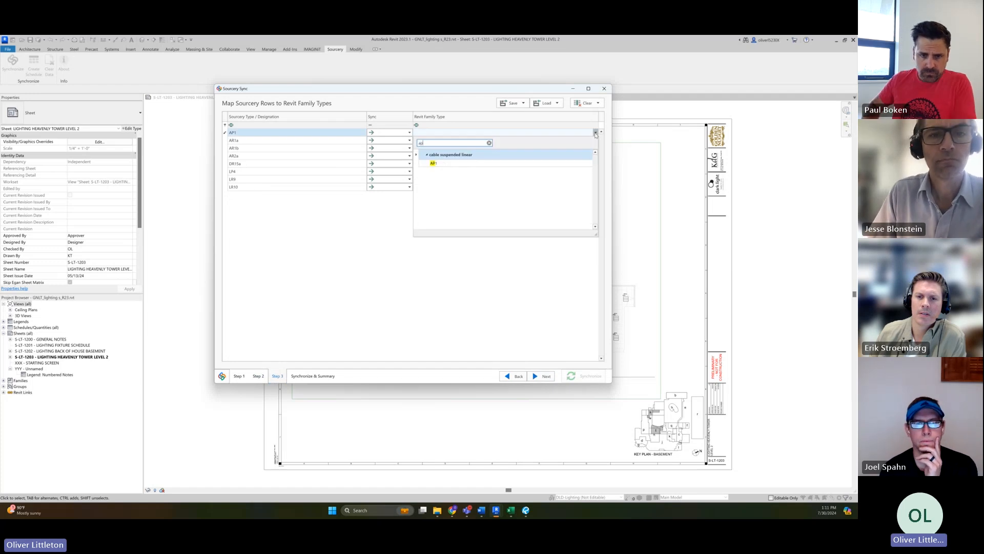
pyautogui.click(474, 163)
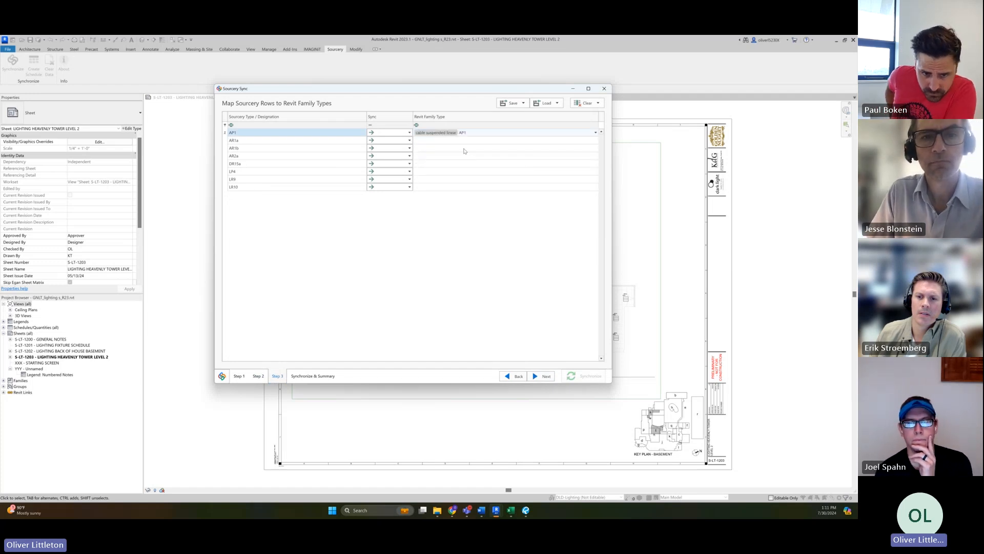
pyautogui.click(464, 149)
pyautogui.click(464, 149)
pyautogui.write('ar1')
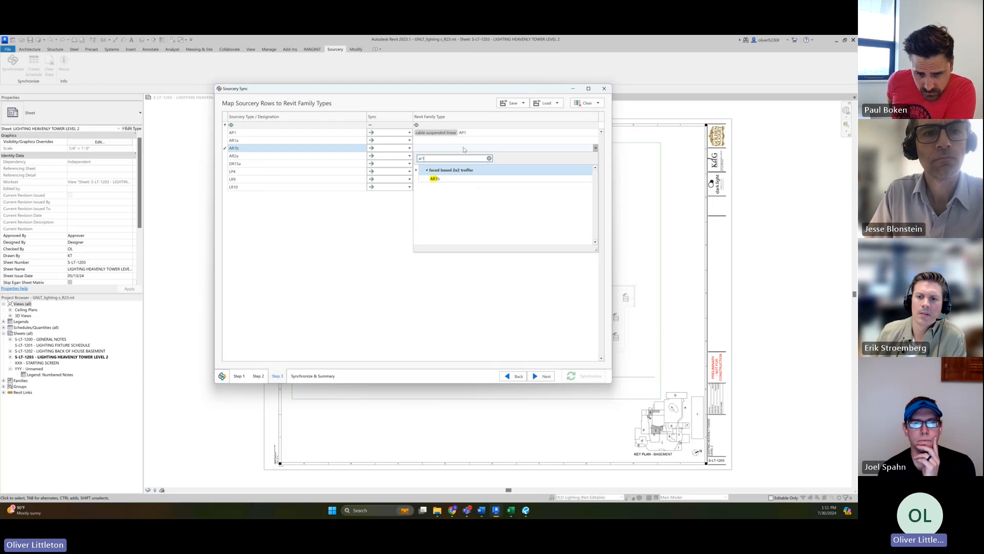
pyautogui.click(434, 178)
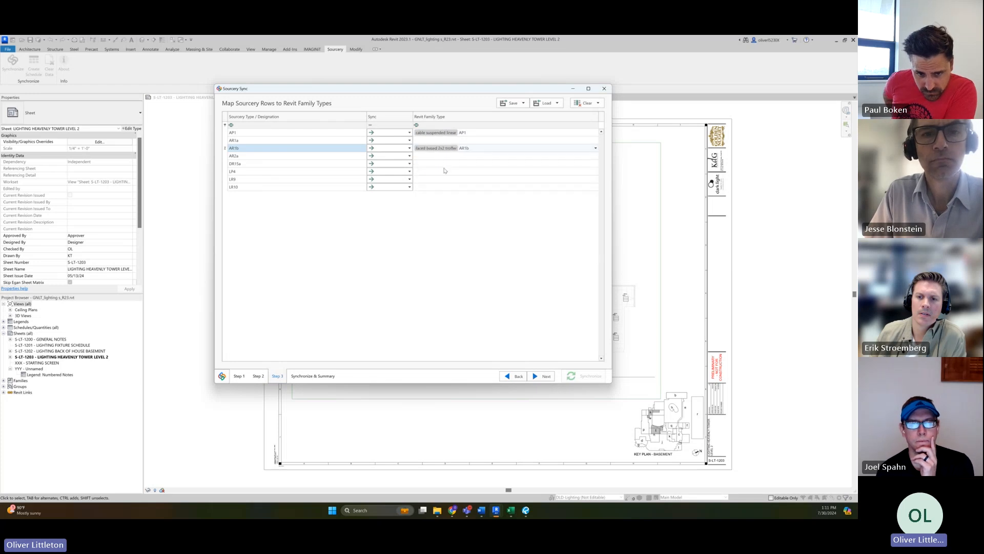
# Map row AR2a to the 2x4 troffer type AR2a and row DR15a to the face based recessed round type DR15a.
pyautogui.click(443, 157)
pyautogui.click(442, 159)
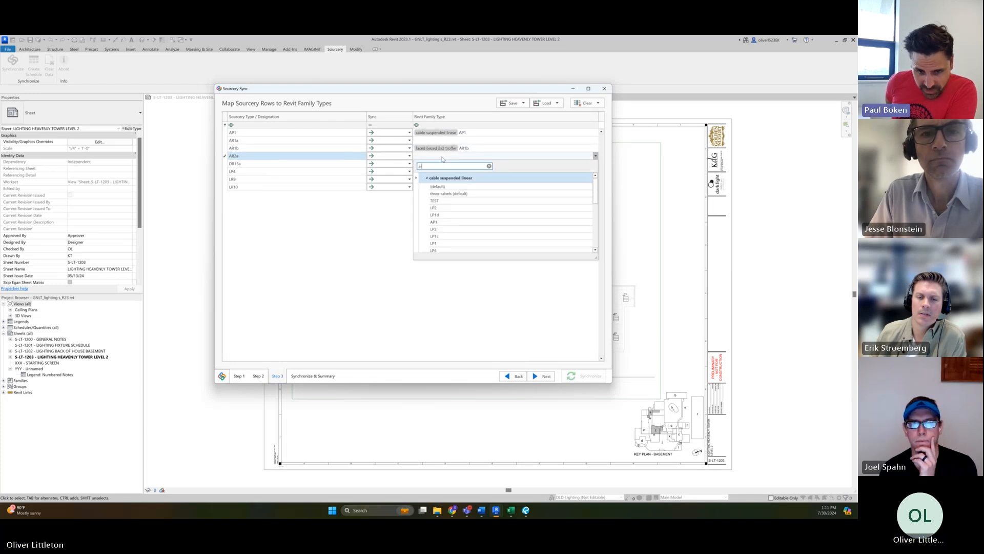
pyautogui.write('ar2')
pyautogui.click(449, 186)
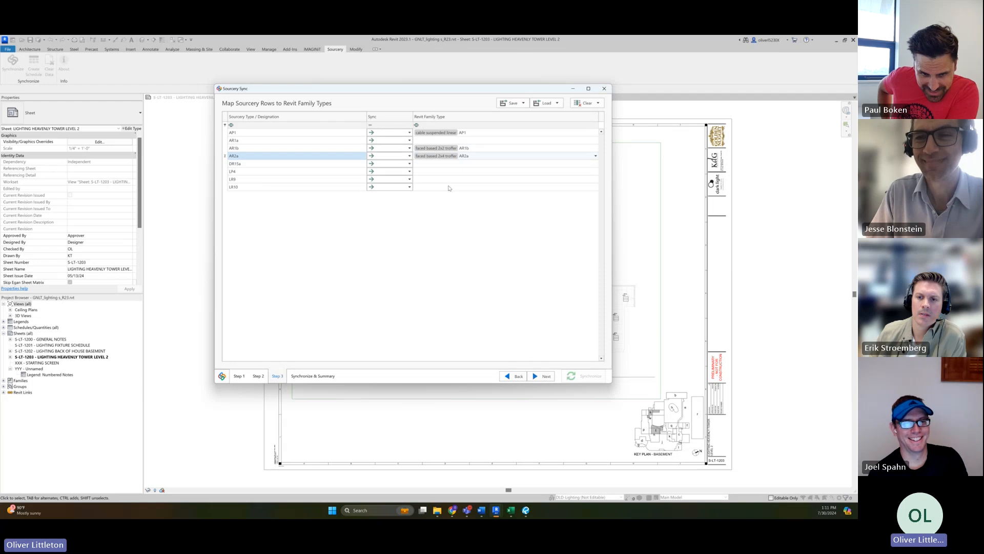
pyautogui.click(448, 166)
pyautogui.click(448, 166)
pyautogui.write('dr1')
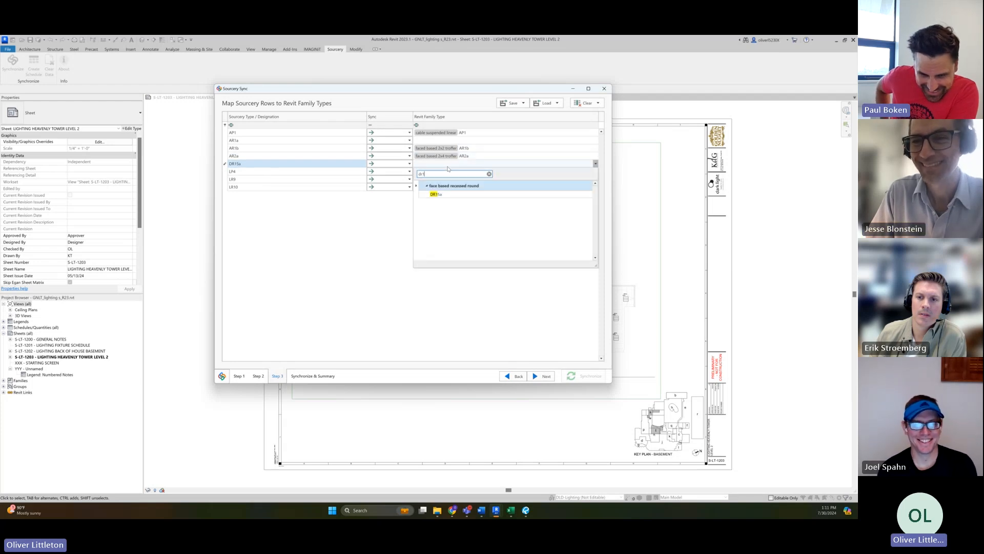
pyautogui.click(449, 196)
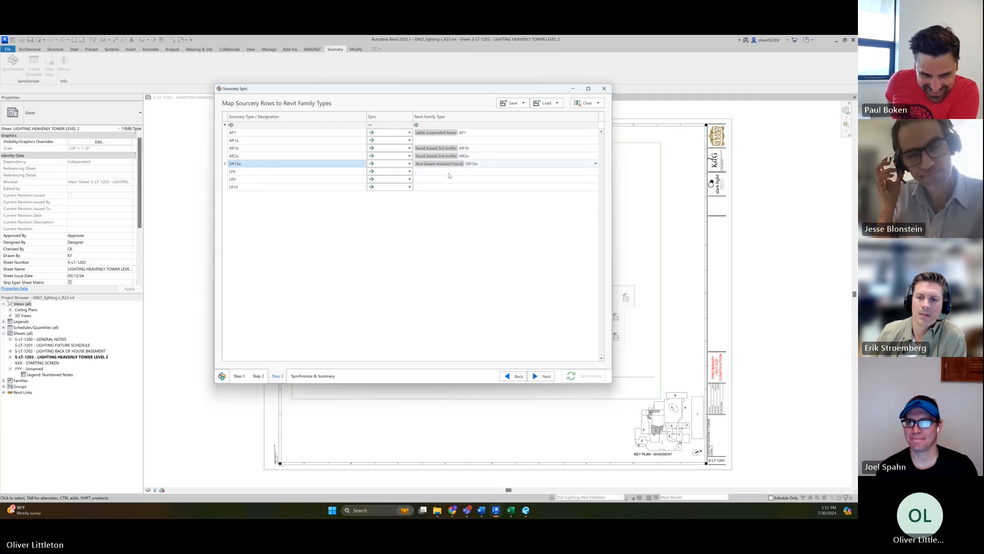
# Map row LP4 to the cable suspended linear family type LP4.
pyautogui.click(449, 172)
pyautogui.click(449, 173)
pyautogui.write('lp')
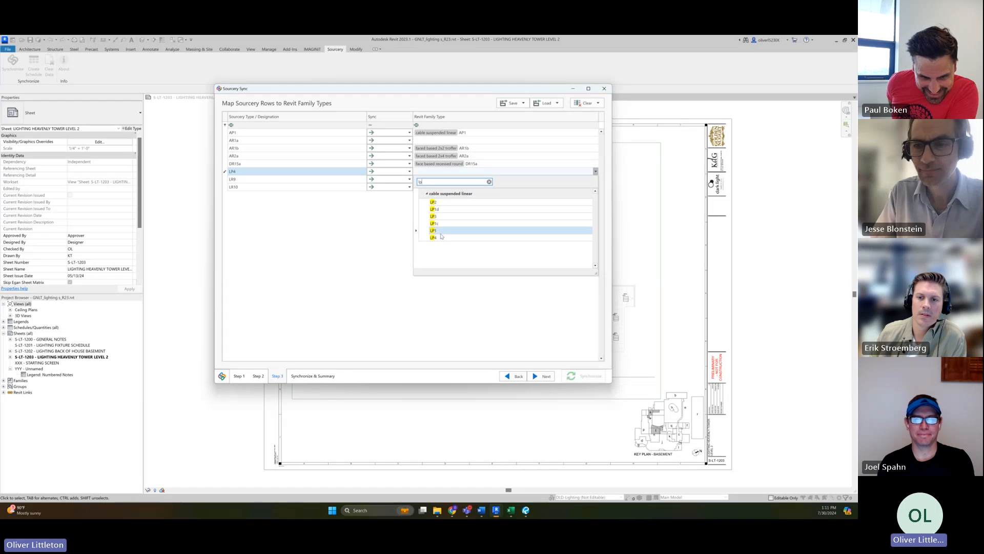
pyautogui.click(440, 238)
# Map rows LR9 and LR10 to the matching LR9 and LR10 types of the recessed linear variable length_01 family.
pyautogui.click(440, 179)
pyautogui.click(439, 179)
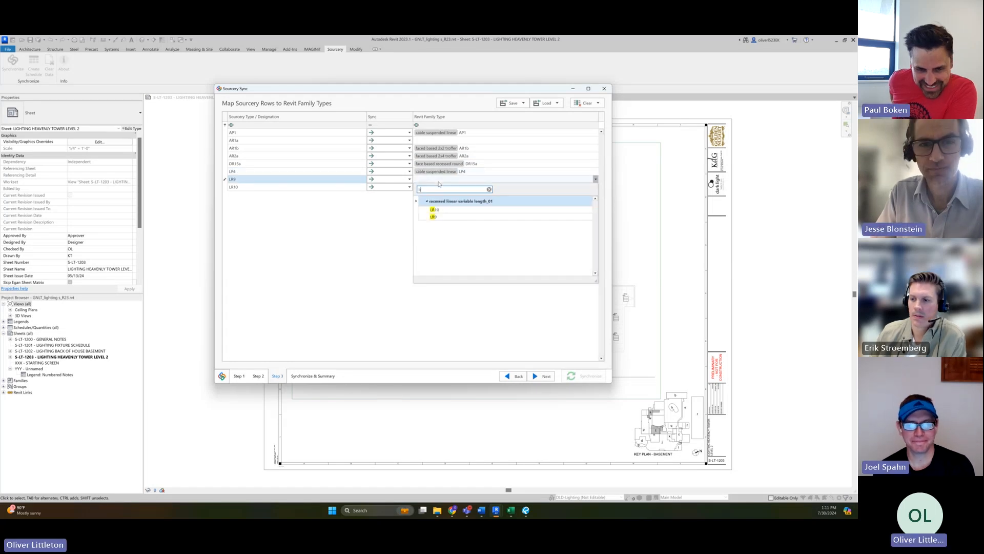
pyautogui.write('lr')
pyautogui.click(434, 202)
pyautogui.click(439, 187)
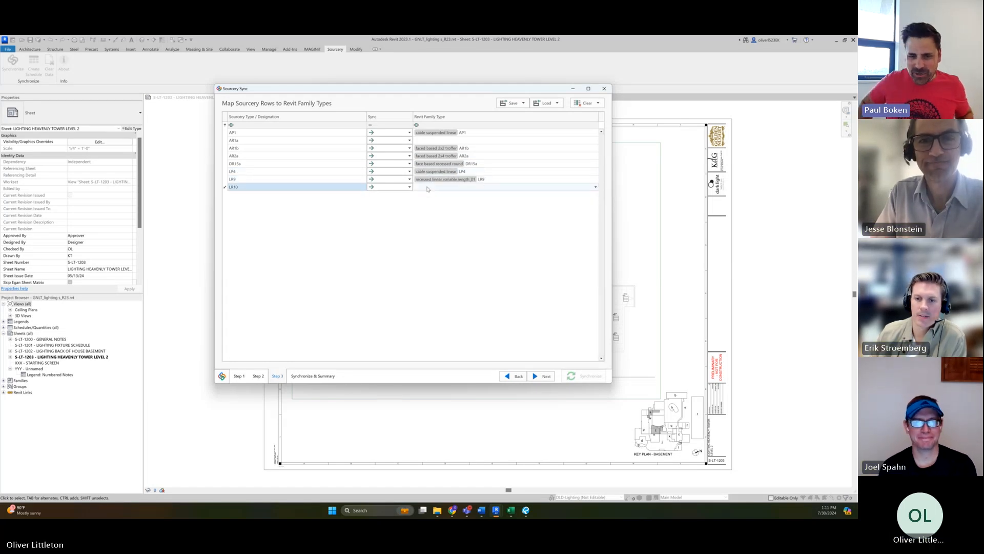
pyautogui.click(439, 187)
pyautogui.write('lr1')
pyautogui.click(439, 220)
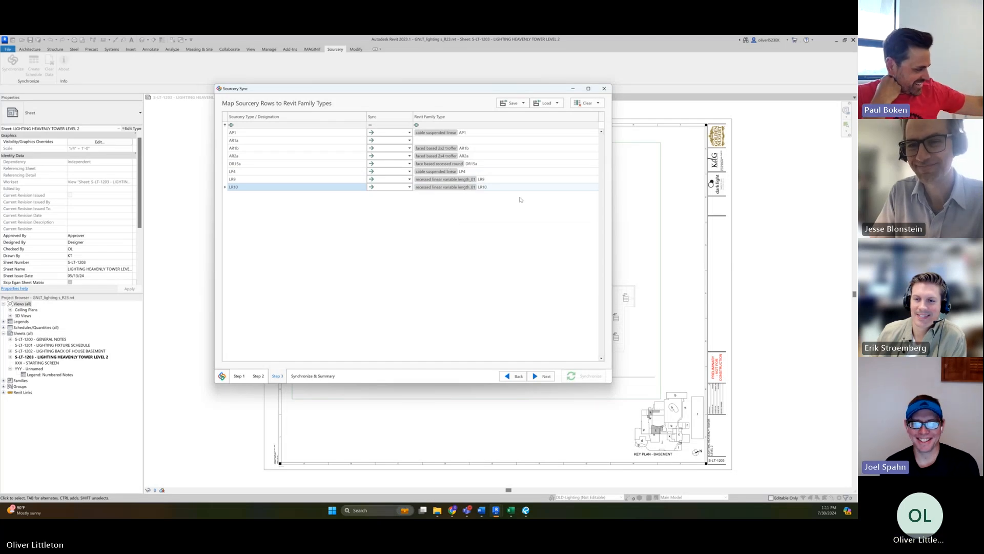
# Run the synchronization with the completed row mappings and enlarge the resulting summary to full screen.
pyautogui.click(552, 379)
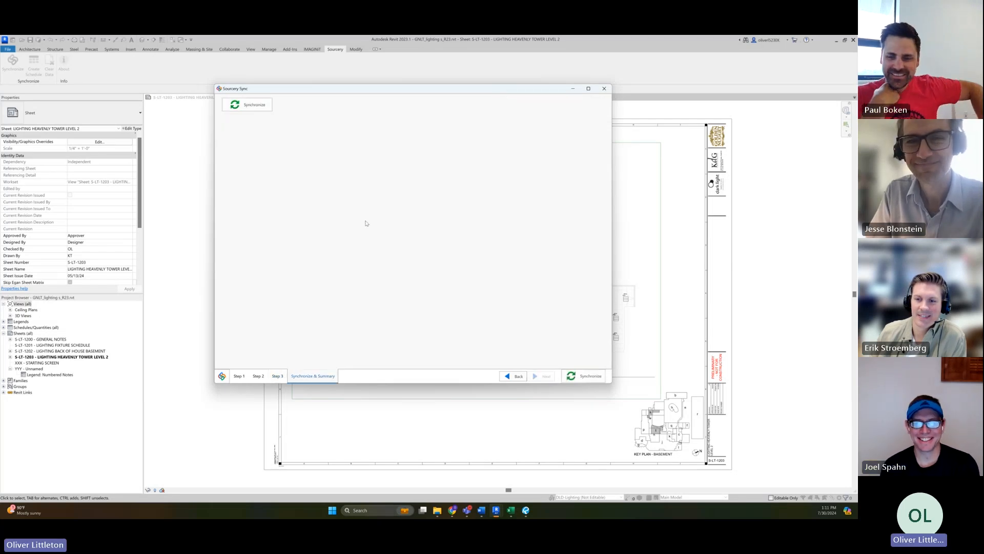
pyautogui.click(251, 106)
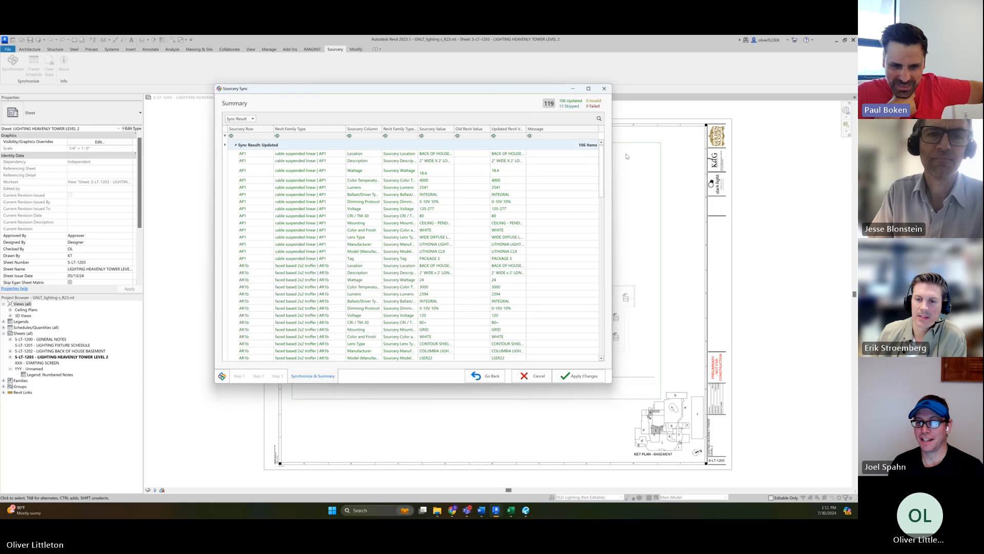
pyautogui.click(588, 88)
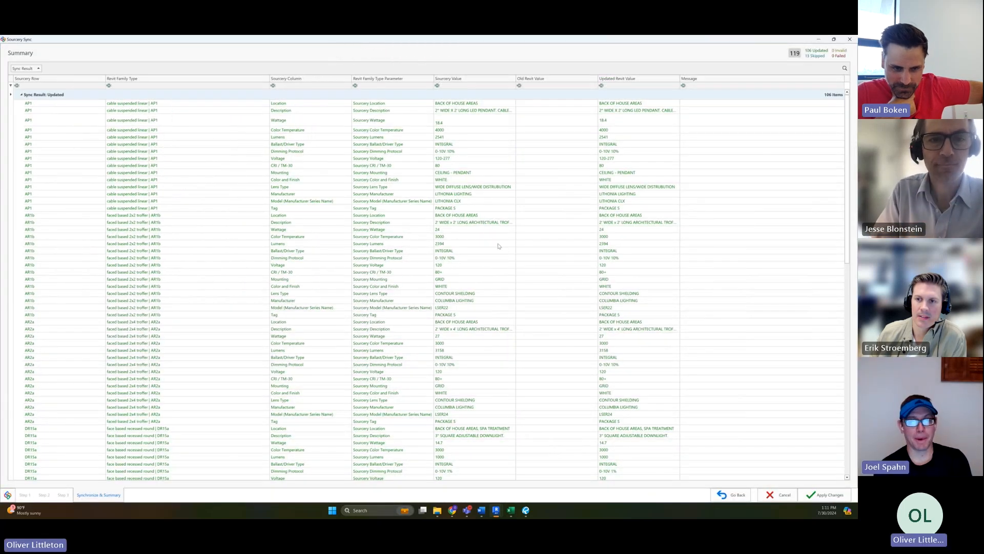
# Review the updated and skipped groups in the sync summary, comparing Sourcery values with old and updated Revit values.
pyautogui.click(22, 96)
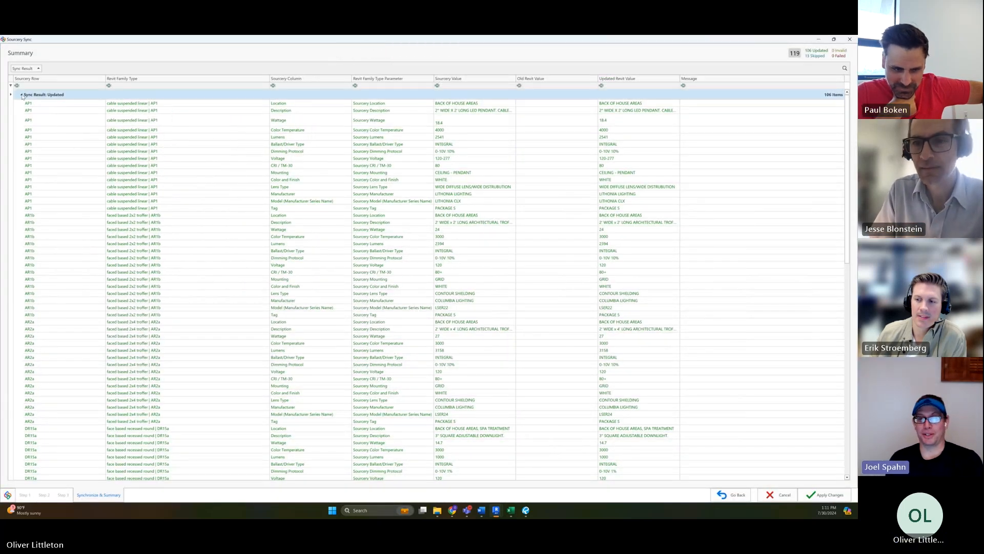
pyautogui.click(22, 95)
pyautogui.click(22, 96)
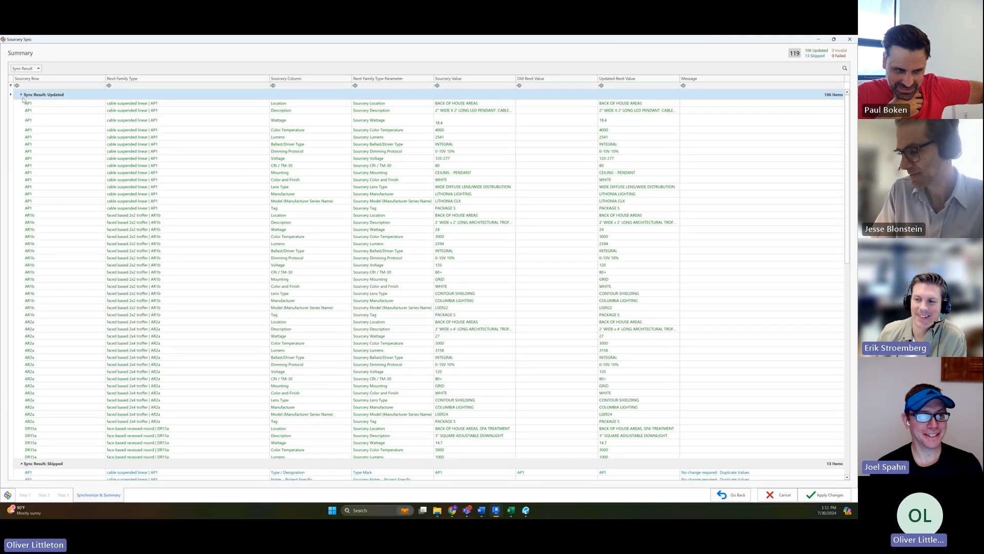
pyautogui.click(22, 95)
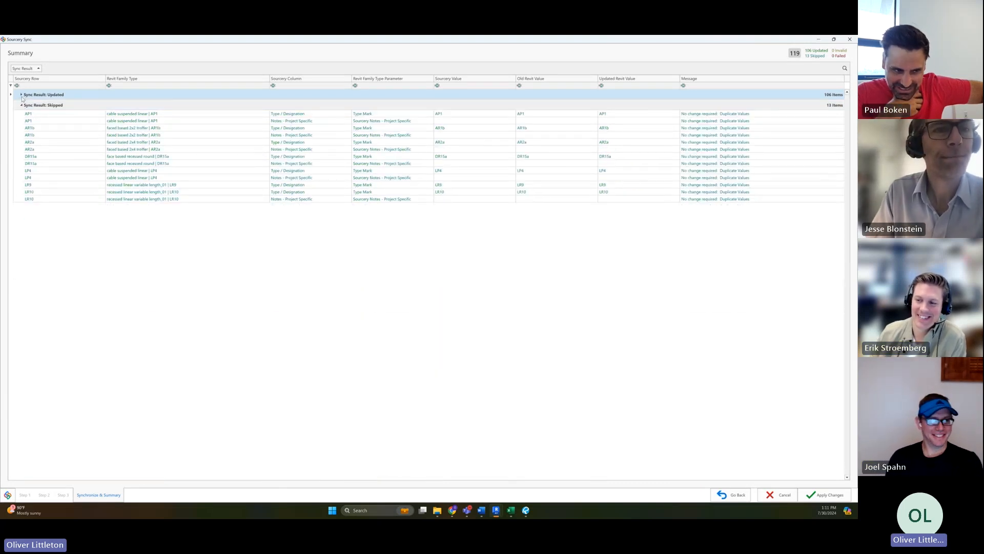
pyautogui.click(22, 95)
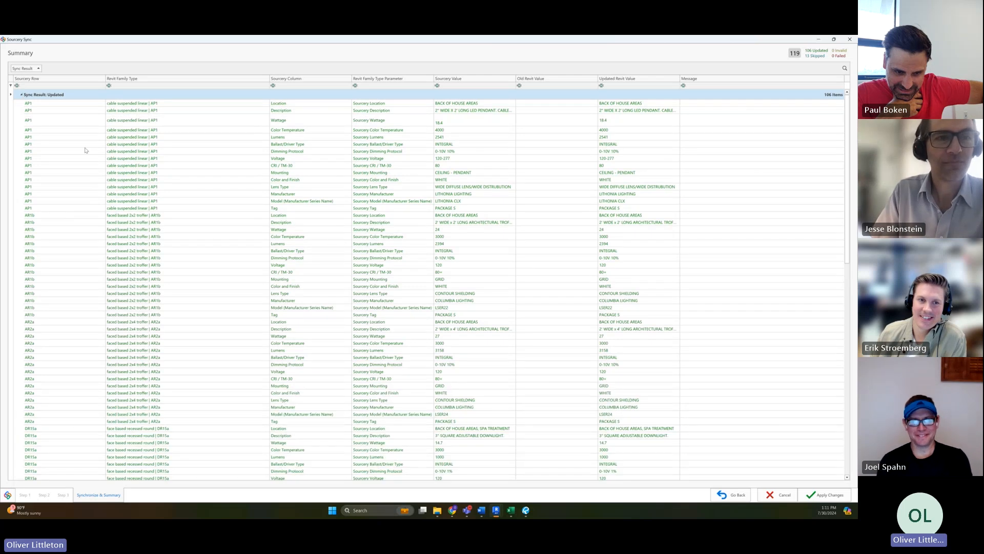
pyautogui.scroll(-7, 270, 254)
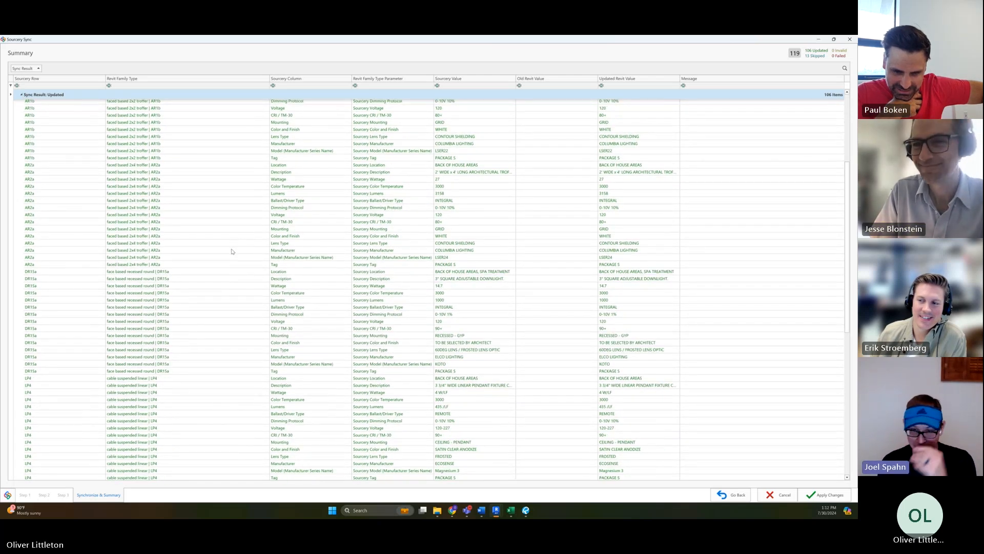
pyautogui.scroll(-8, 229, 254)
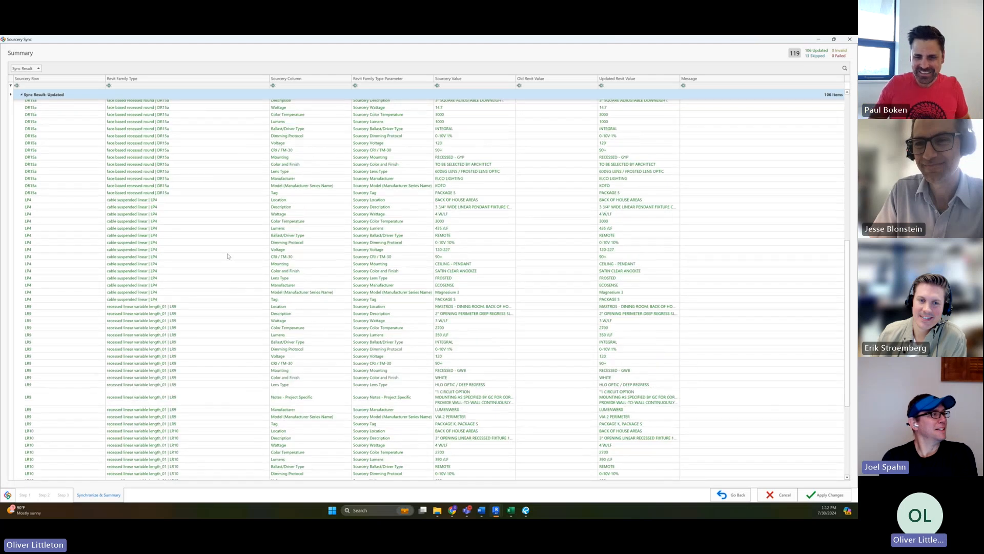
pyautogui.scroll(-3, 228, 256)
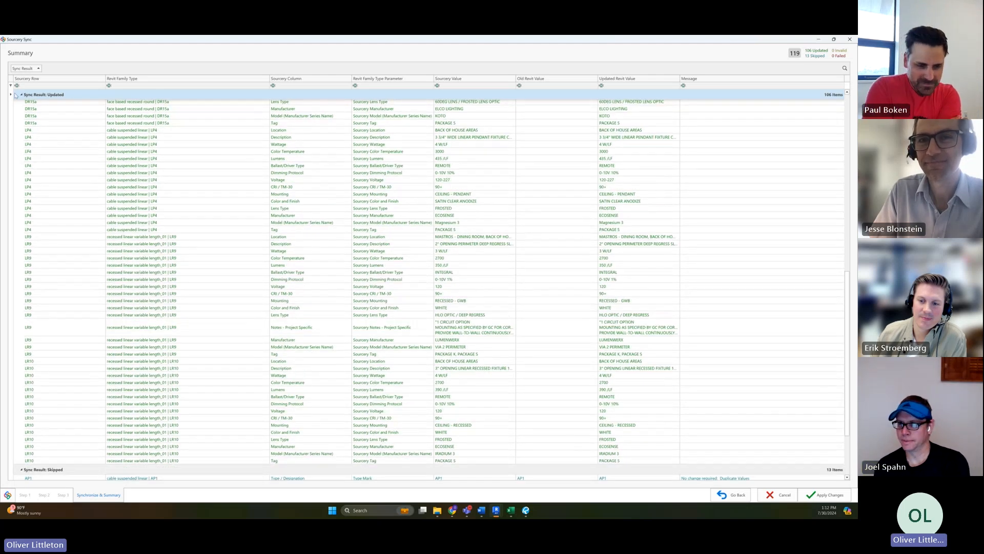
pyautogui.scroll(-3, 22, 97)
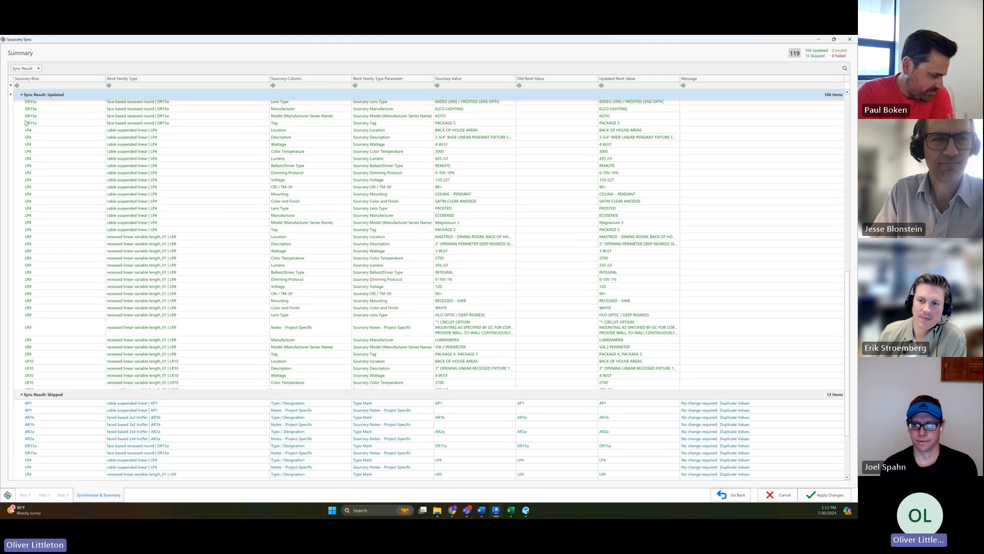
pyautogui.click(21, 95)
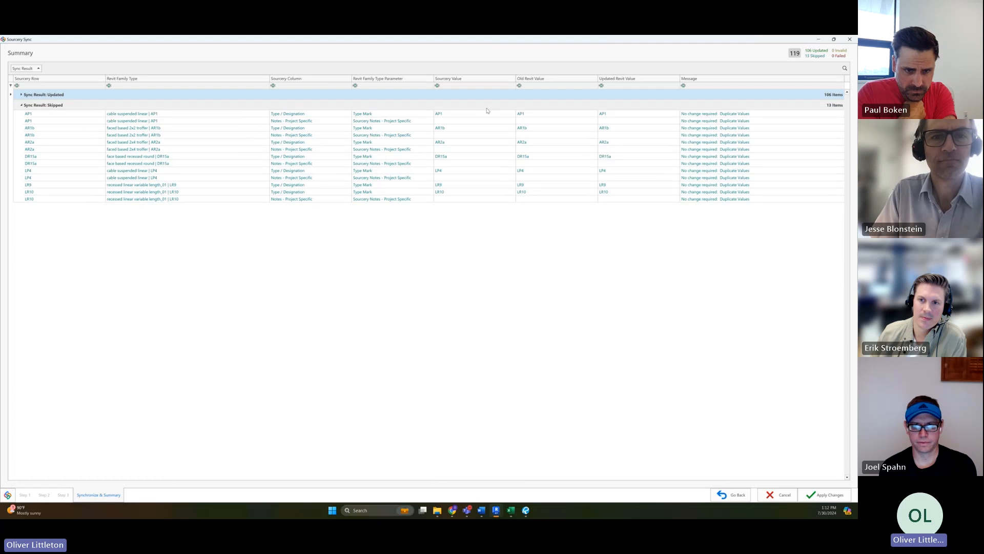
pyautogui.click(408, 120)
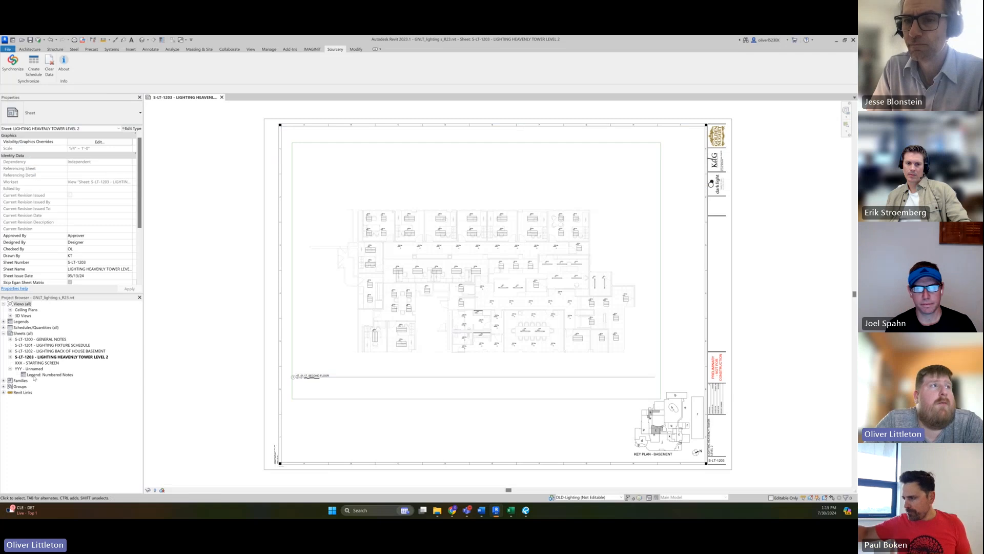
# Open the Lighting Fixture Schedule and its field settings.
pyautogui.click(4, 328)
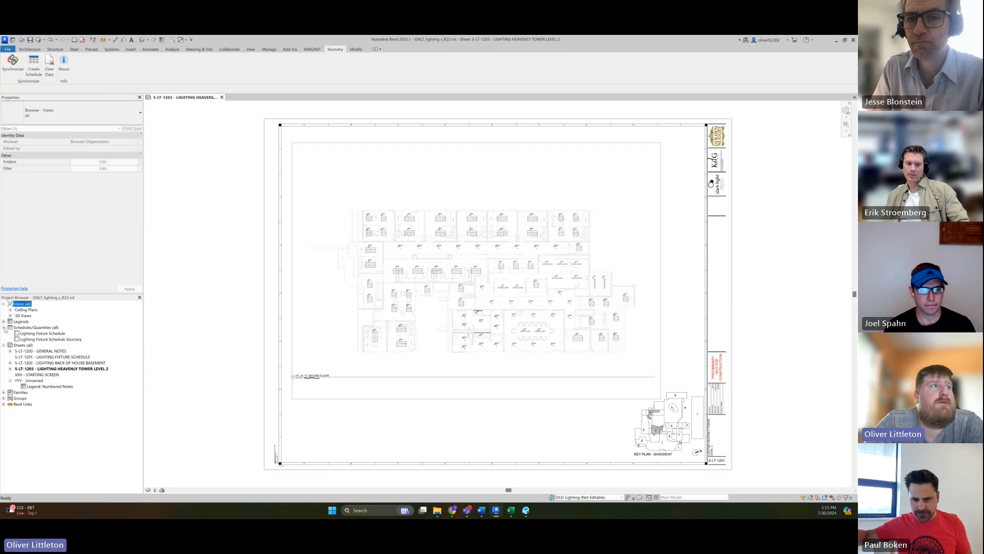
pyautogui.doubleClick(39, 334)
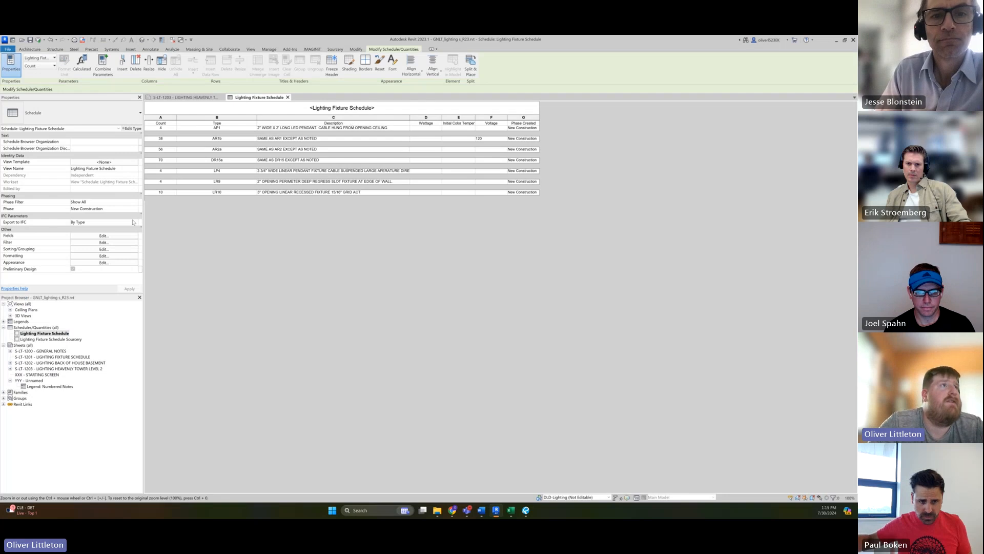
pyautogui.click(96, 237)
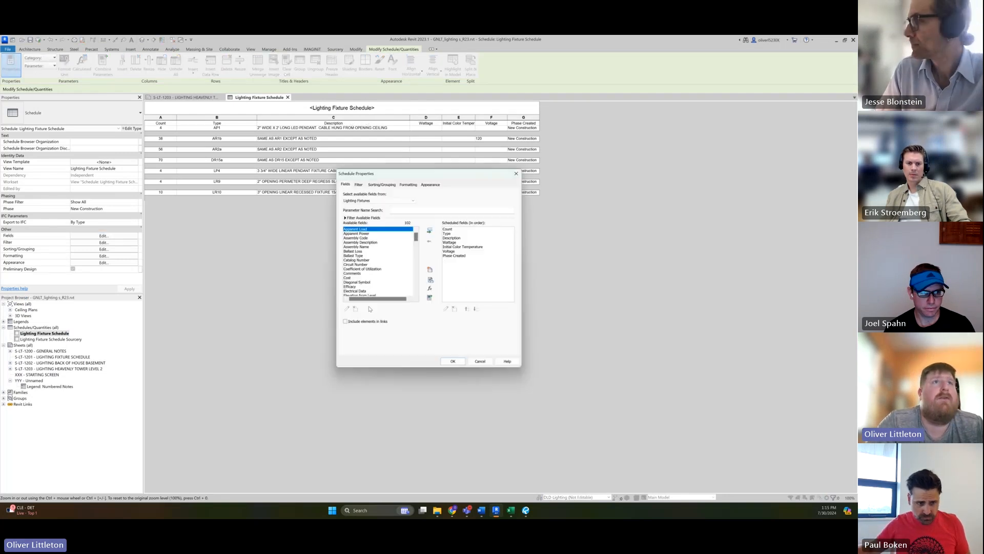
# Remove the Description, Wattage, Initial Color Temperature, Voltage and Phase Created fields from the schedule, keeping Count and Type.
pyautogui.click(448, 234)
pyautogui.click(450, 243)
pyautogui.click(451, 235)
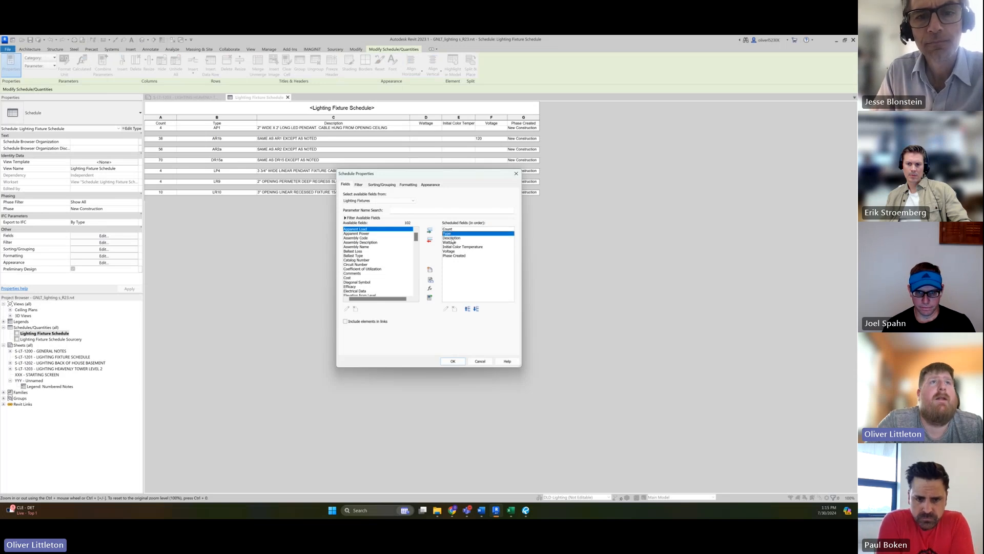
pyautogui.click(452, 238)
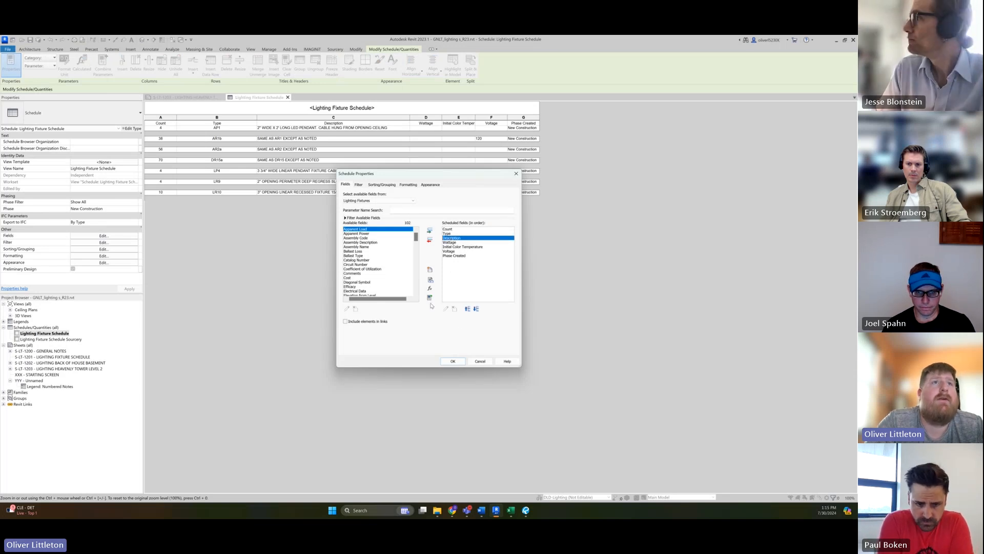
pyautogui.click(430, 240)
pyautogui.click(430, 239)
pyautogui.click(429, 239)
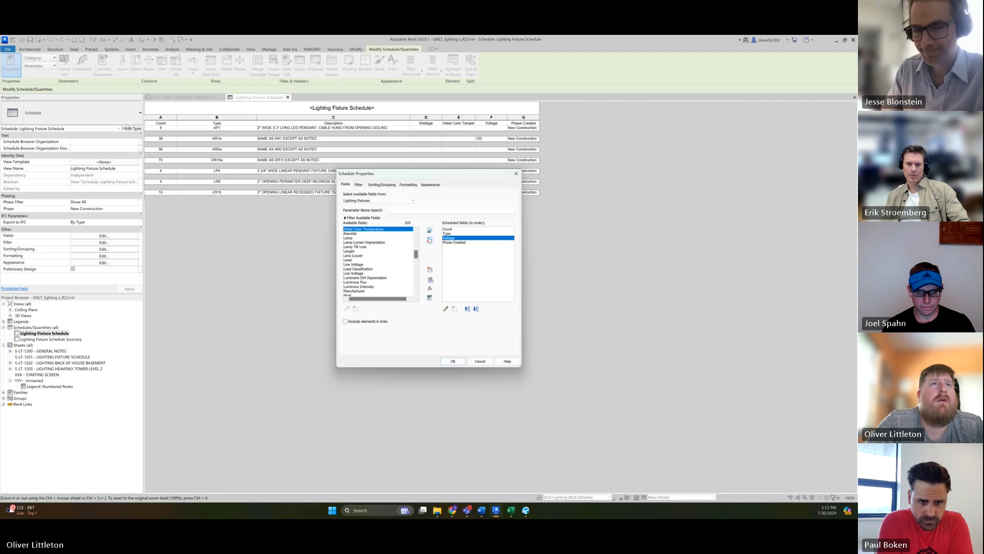
pyautogui.click(429, 239)
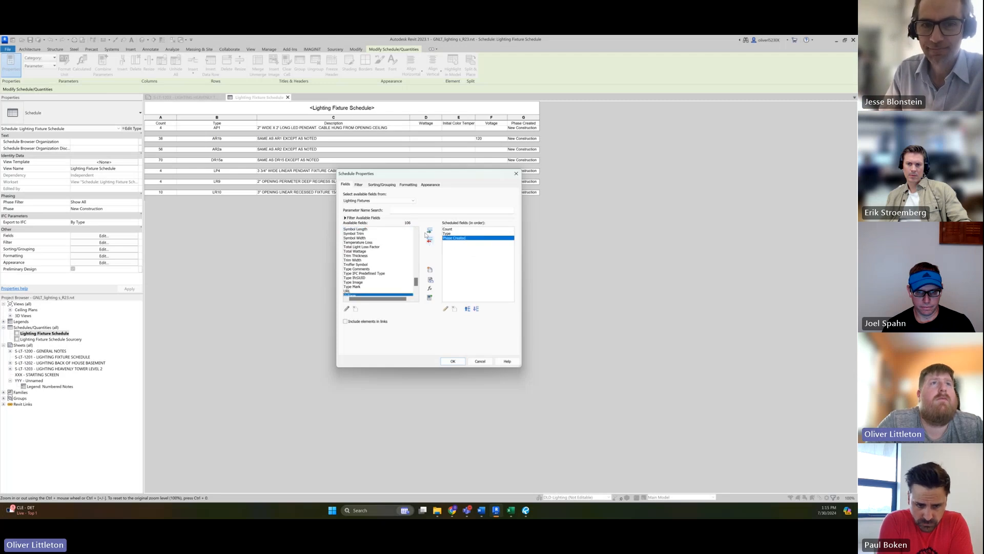
pyautogui.click(429, 240)
# Filter the available fields by "sou" and add all Sourcery parameters, from Ballast/Driver Type to Wattage, to the schedule.
pyautogui.click(425, 210)
pyautogui.write('sou')
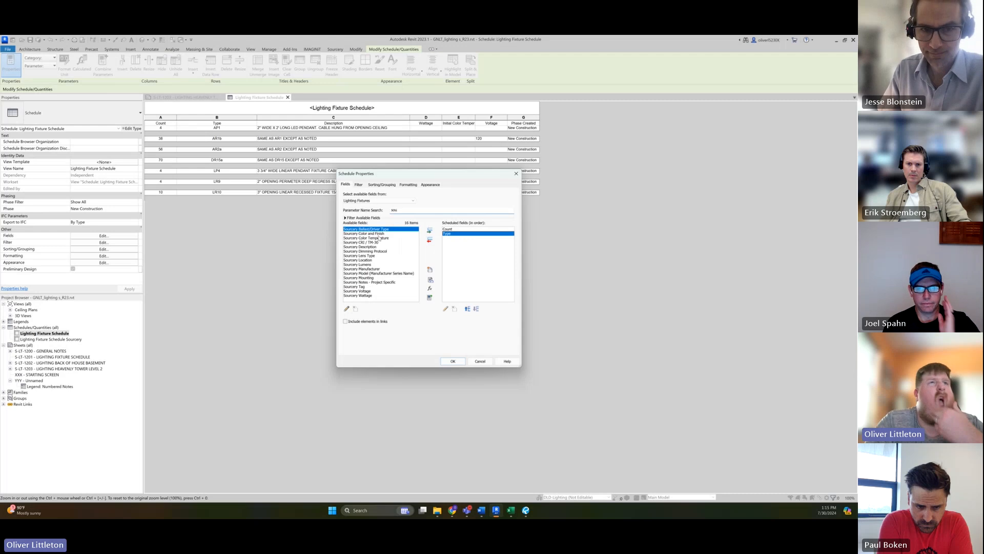
pyautogui.click(433, 232)
pyautogui.click(433, 232)
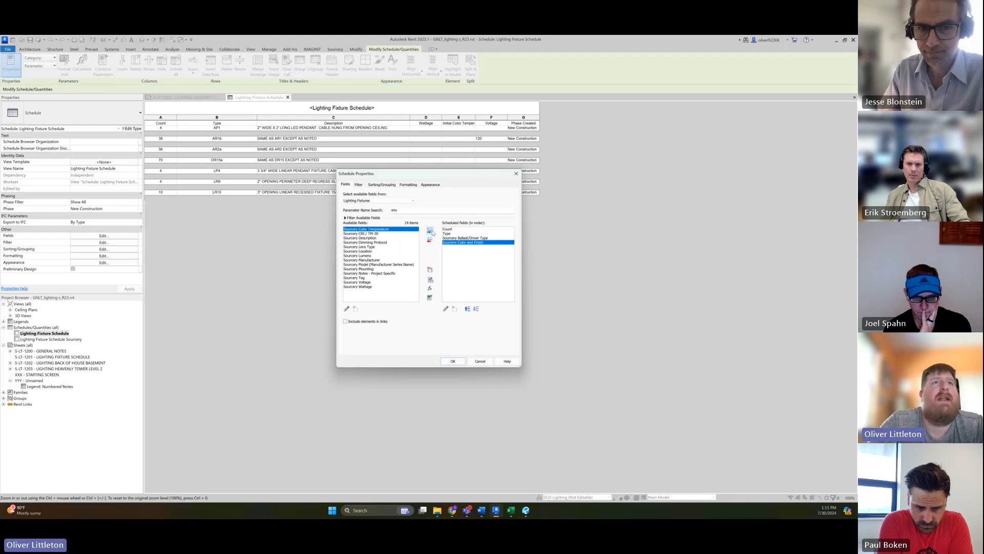
pyautogui.click(433, 232)
pyautogui.click(433, 232)
pyautogui.click(433, 232)
pyautogui.click(433, 232)
pyautogui.click(433, 232)
pyautogui.click(433, 232)
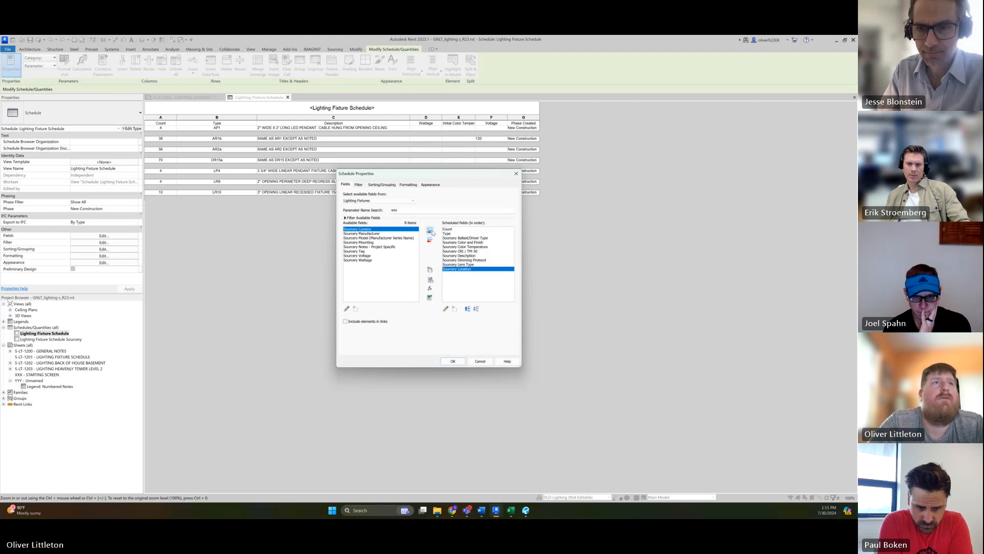
pyautogui.click(433, 233)
pyautogui.click(433, 232)
pyautogui.click(433, 232)
pyautogui.click(433, 232)
pyautogui.click(433, 232)
pyautogui.click(433, 232)
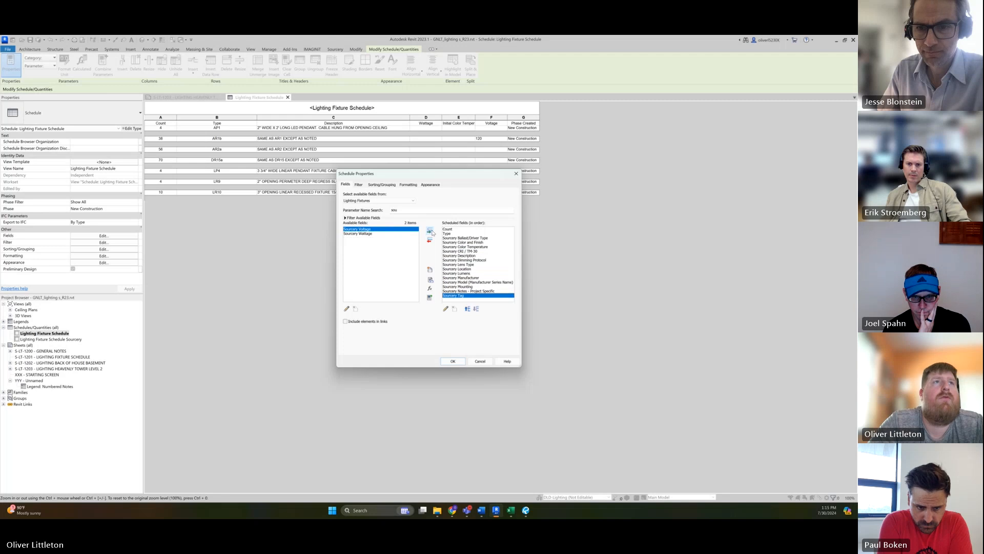
pyautogui.click(433, 232)
pyautogui.click(433, 232)
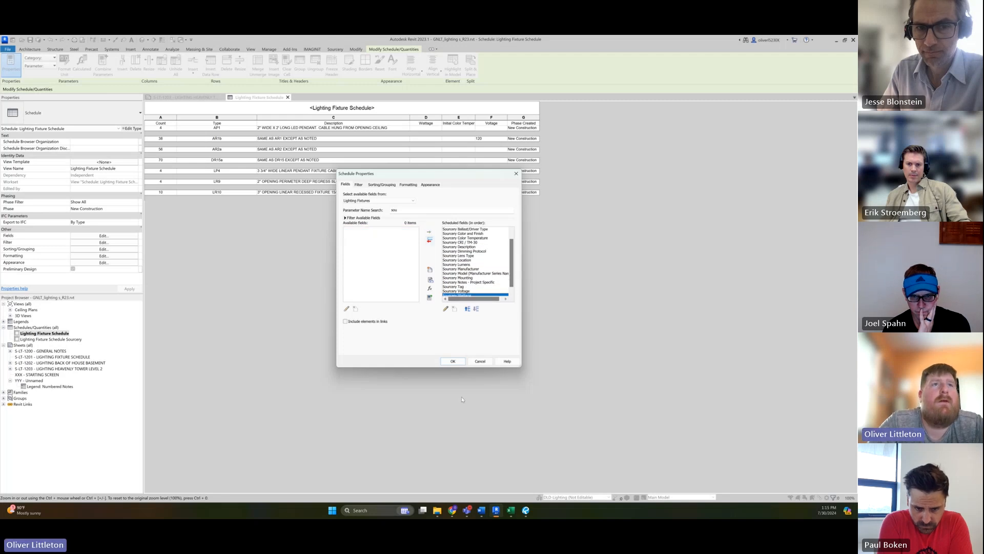
pyautogui.click(453, 361)
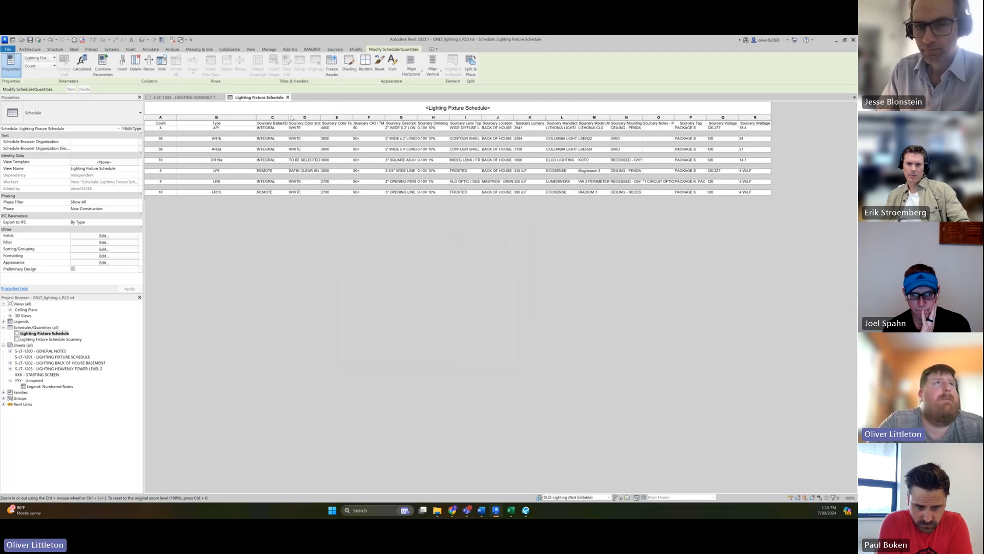
# Check the AR1b row's Sourcery values in the schedule and in the type properties of a 2x2 troffer on sheet S-LT-1203.
pyautogui.click(305, 138)
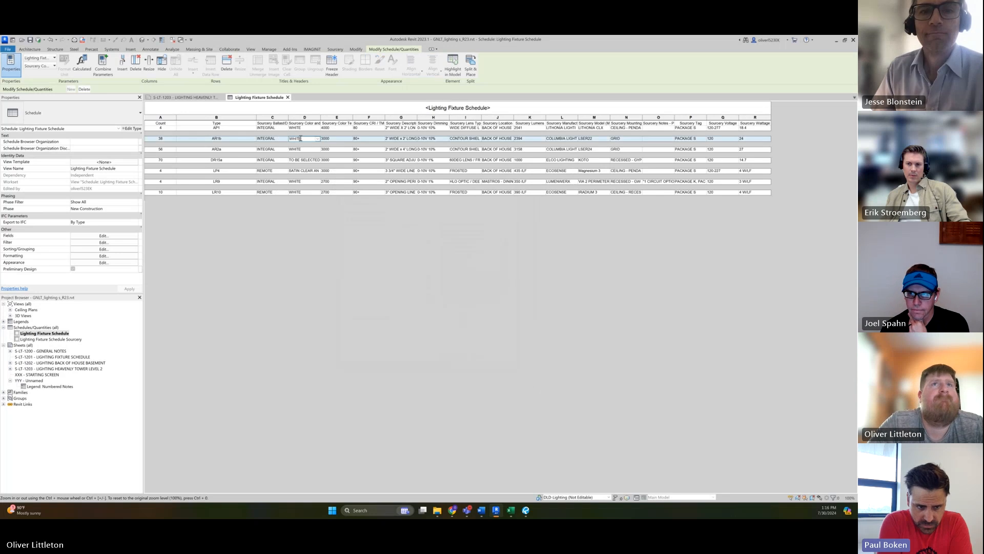
pyautogui.click(547, 139)
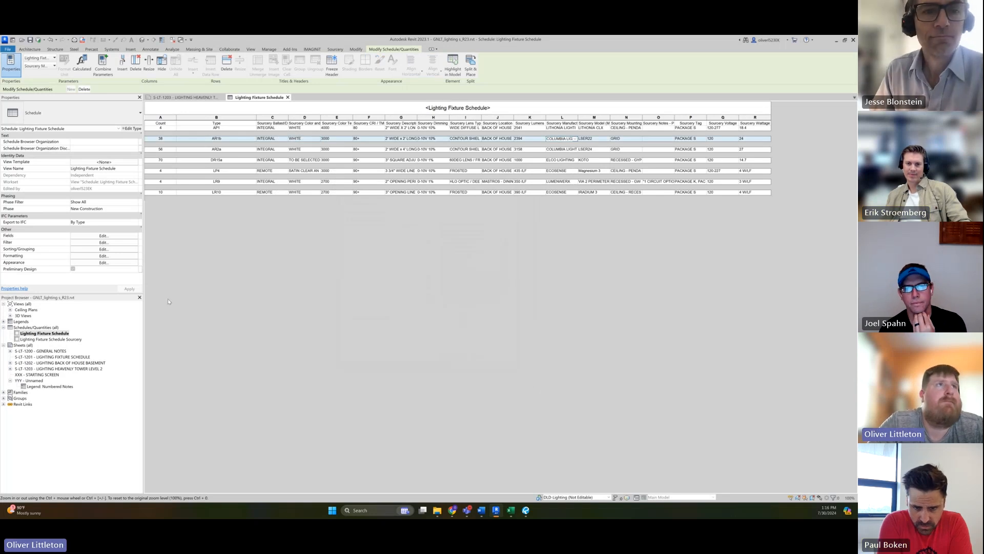
pyautogui.click(185, 98)
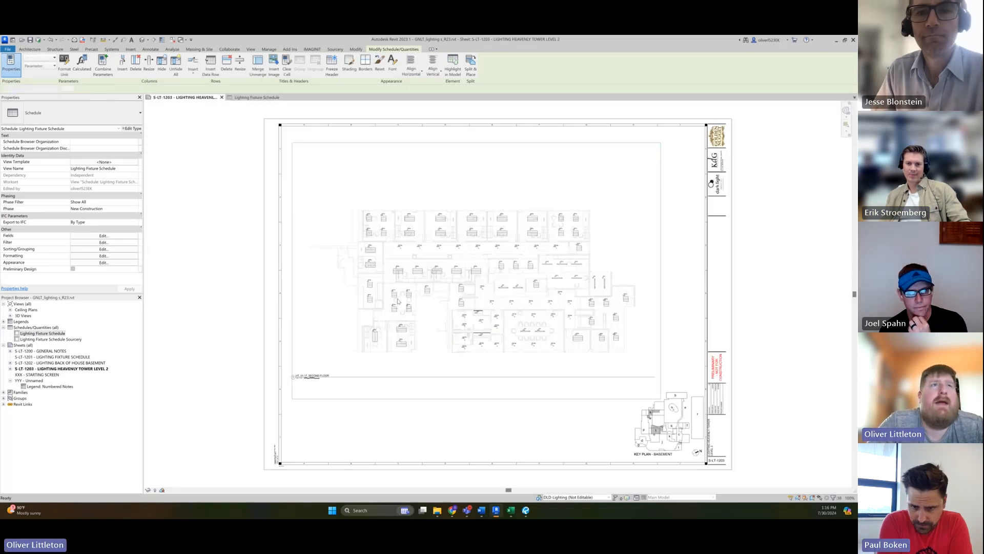
pyautogui.click(408, 287)
pyautogui.click(408, 294)
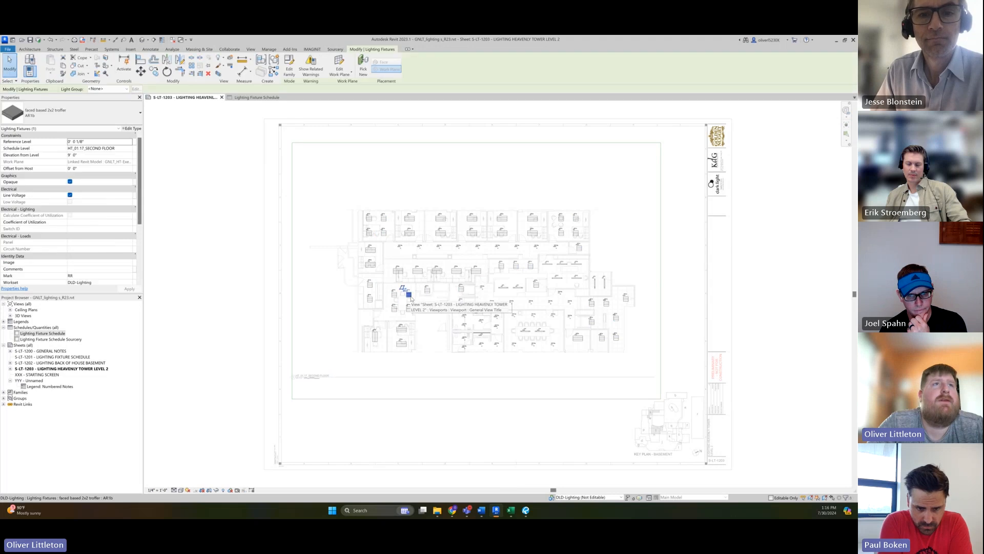
pyautogui.click(135, 129)
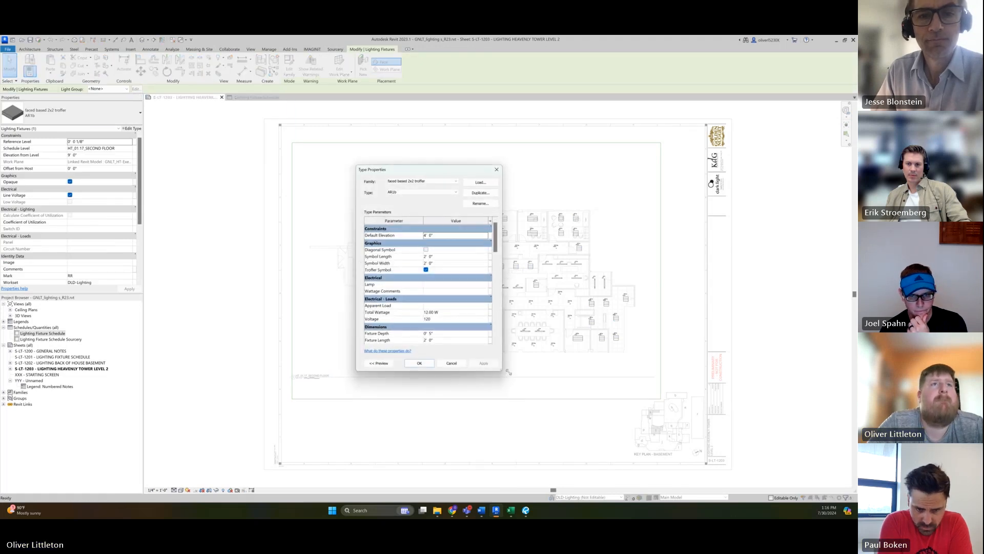
pyautogui.moveTo(508, 371); pyautogui.dragTo(672, 467)
pyautogui.scroll(-10, 492, 282)
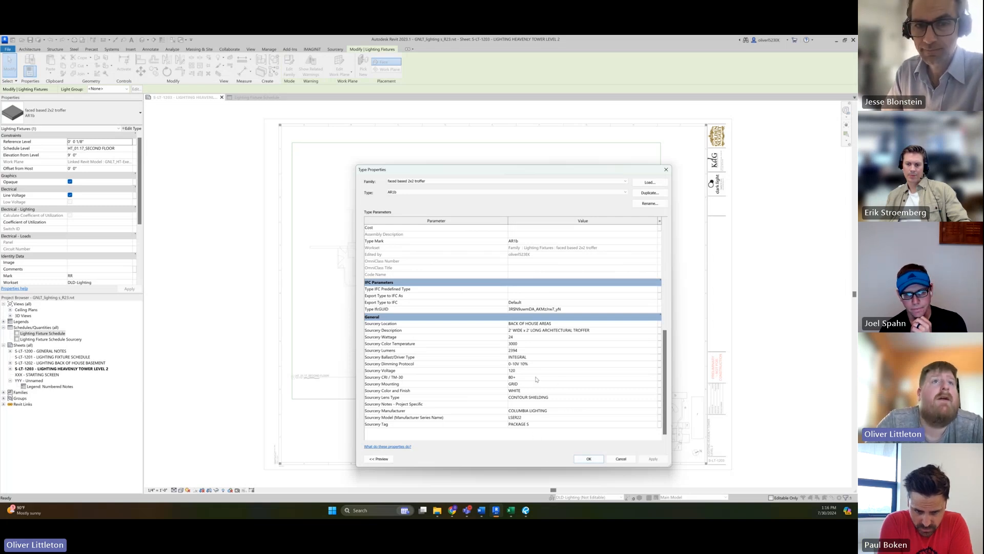
pyautogui.click(621, 459)
# Return to the Lighting Fixture Schedule and widen the Sourcery Description column to fit its text.
pyautogui.click(251, 97)
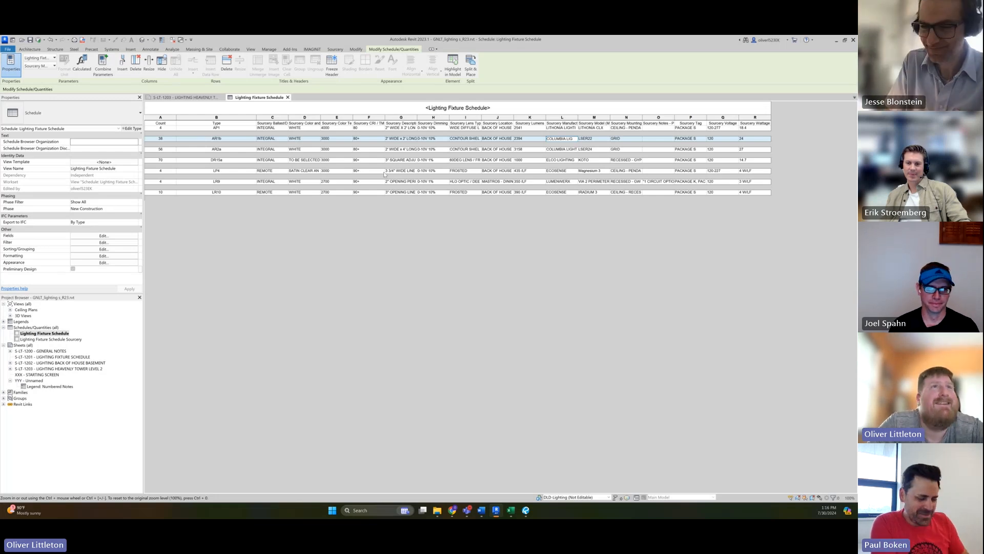
pyautogui.doubleClick(417, 116)
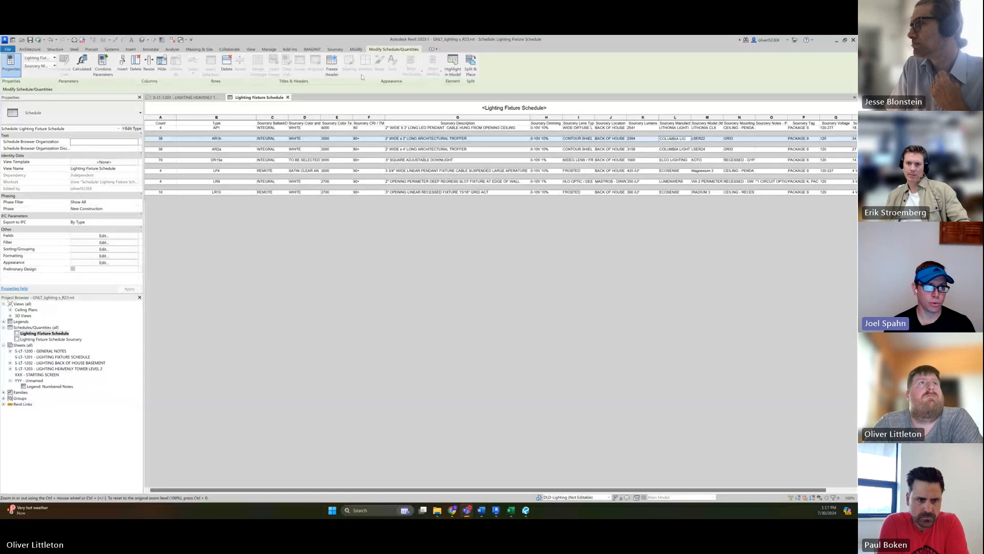
pyautogui.click(309, 50)
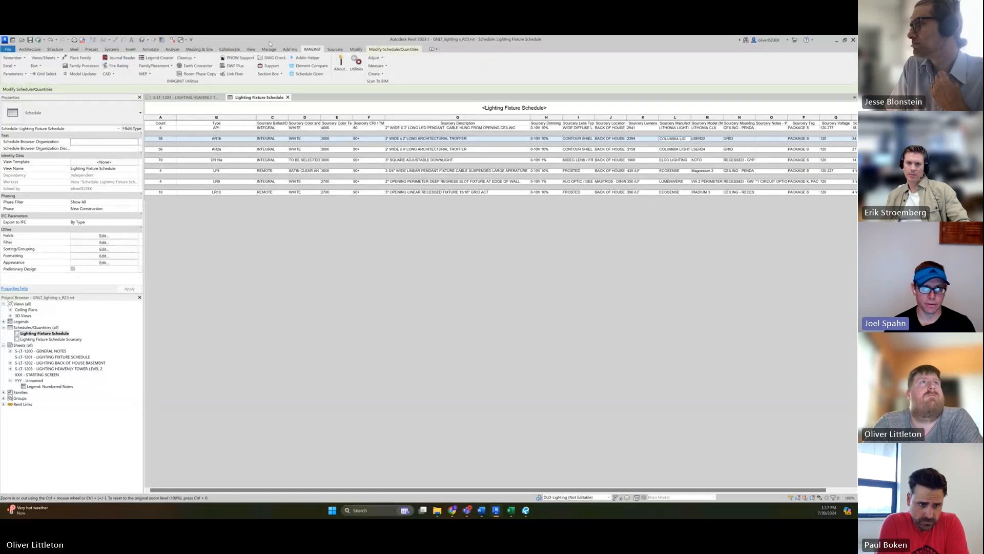
# Generate a new lighting fixture schedule with the Sourcery add-in's Create Schedule command.
pyautogui.click(335, 49)
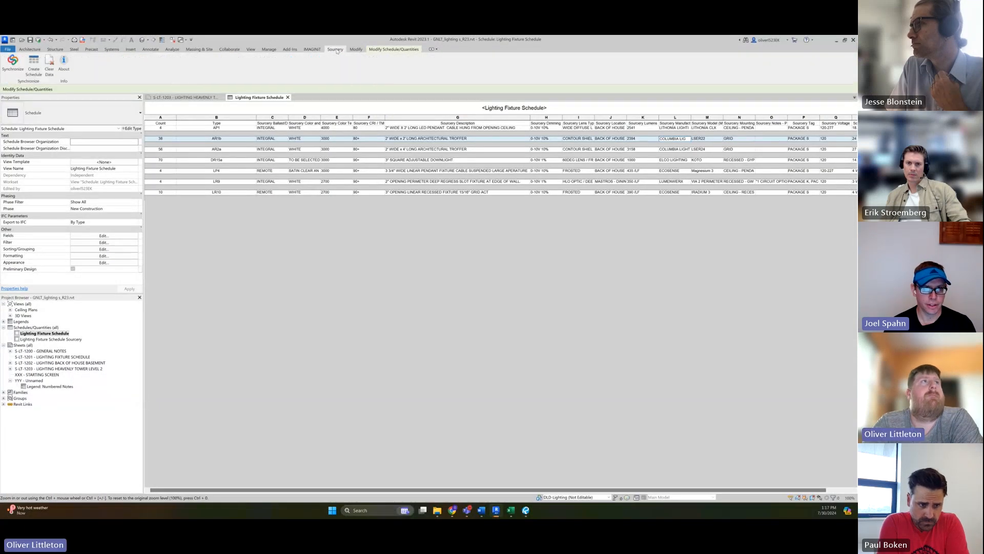
pyautogui.click(32, 72)
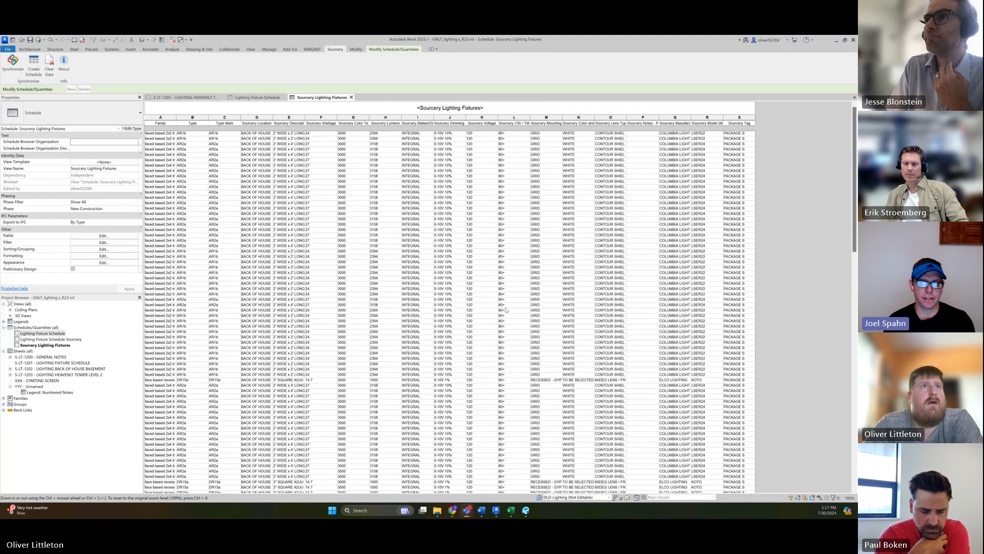
# Examine the per-fixture rows, type marks and Sourcery Location values in the generated schedule, and return to the Lighting Fixture Schedule.
pyautogui.click(543, 289)
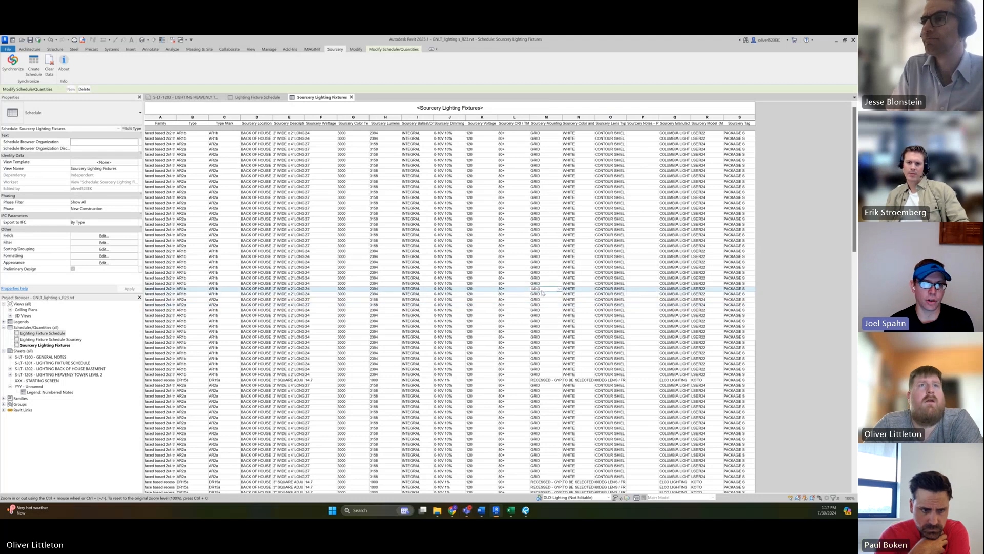
pyautogui.click(646, 294)
pyautogui.click(672, 289)
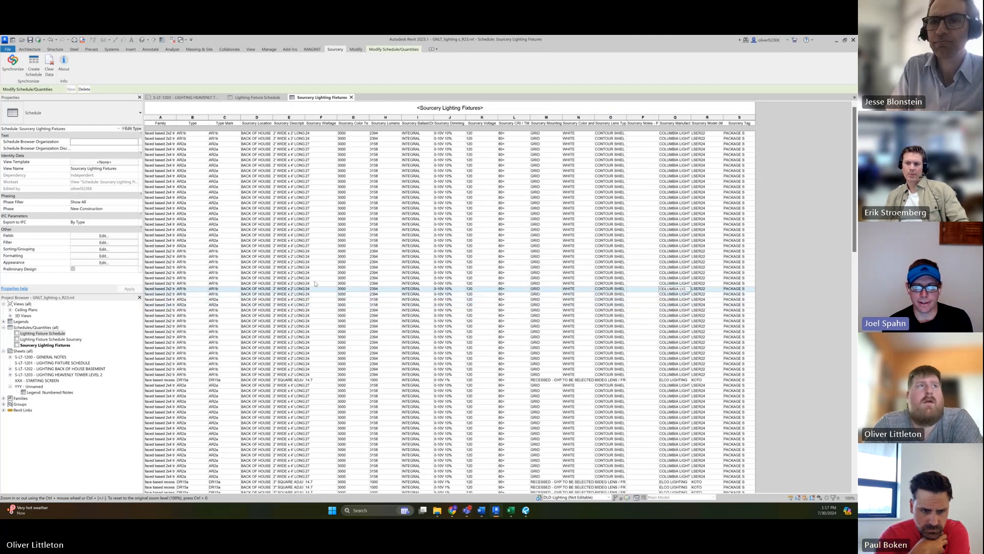
pyautogui.scroll(-5, 318, 287)
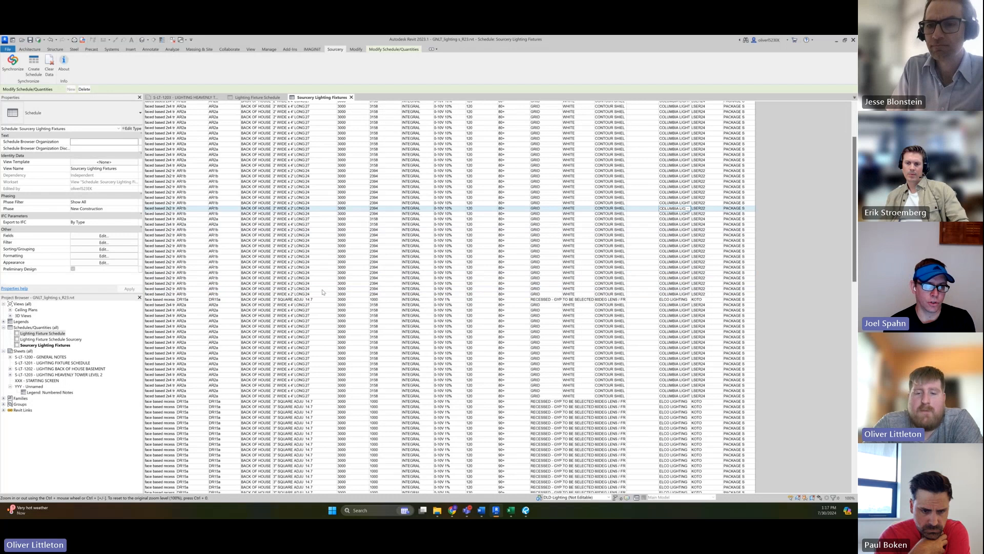
pyautogui.scroll(-1, 321, 295)
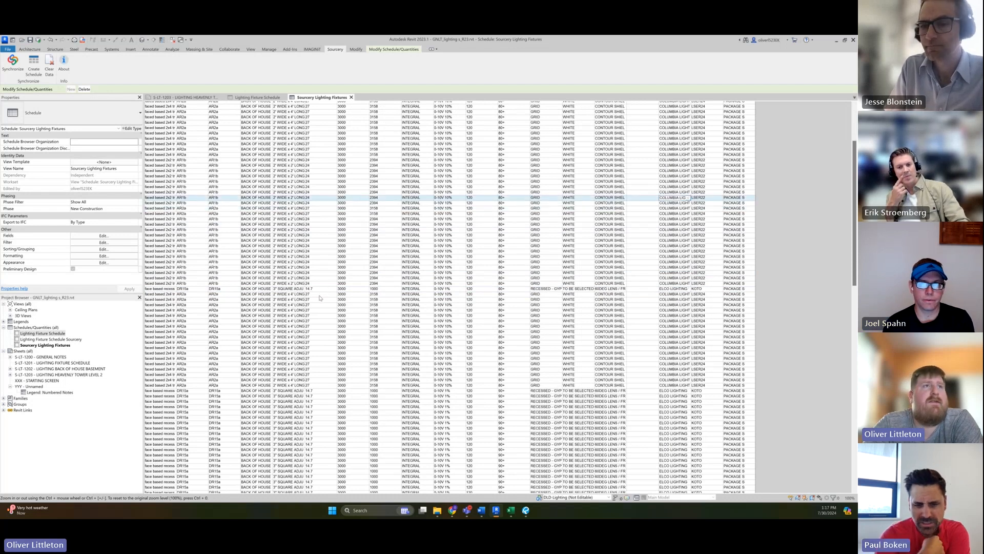
pyautogui.scroll(-4, 319, 297)
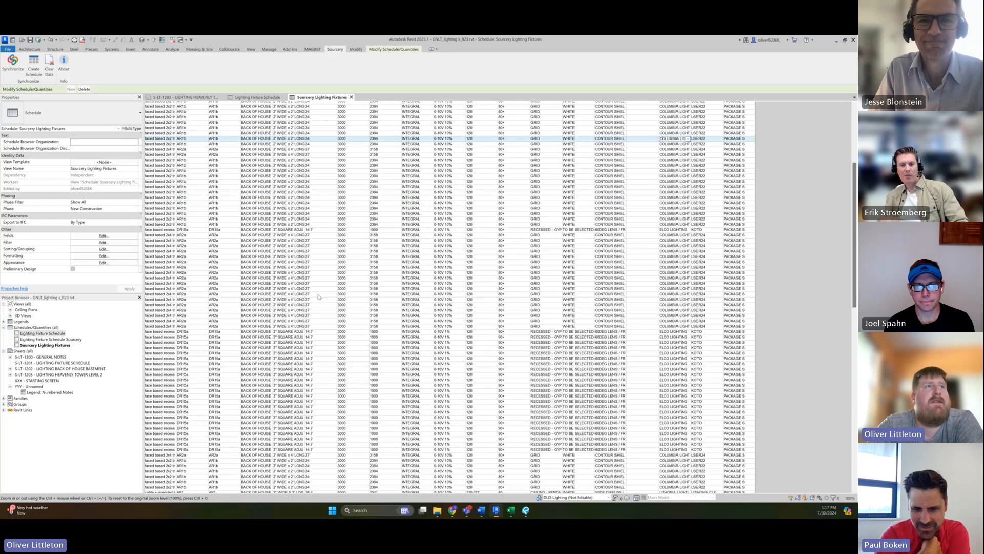
pyautogui.scroll(-15, 318, 296)
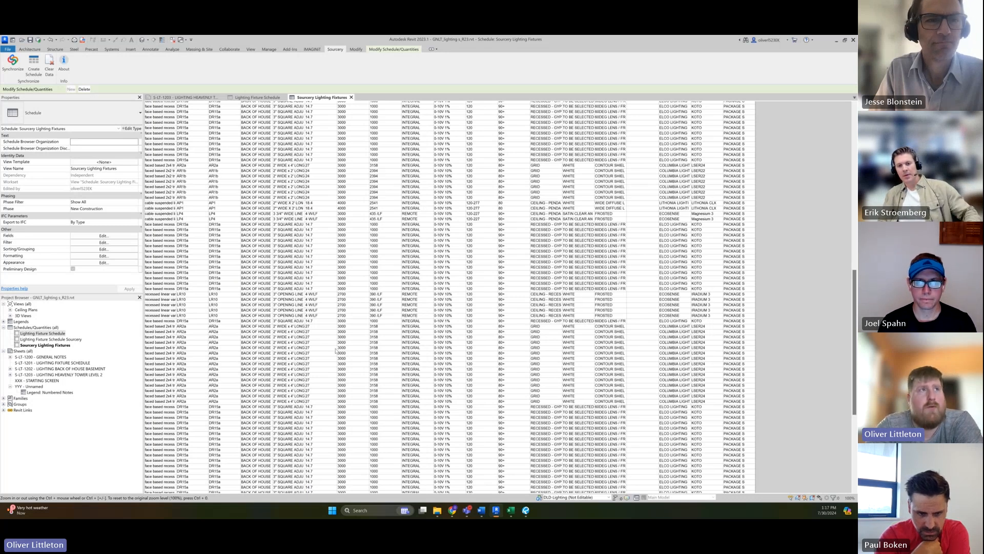
pyautogui.scroll(-5, 336, 350)
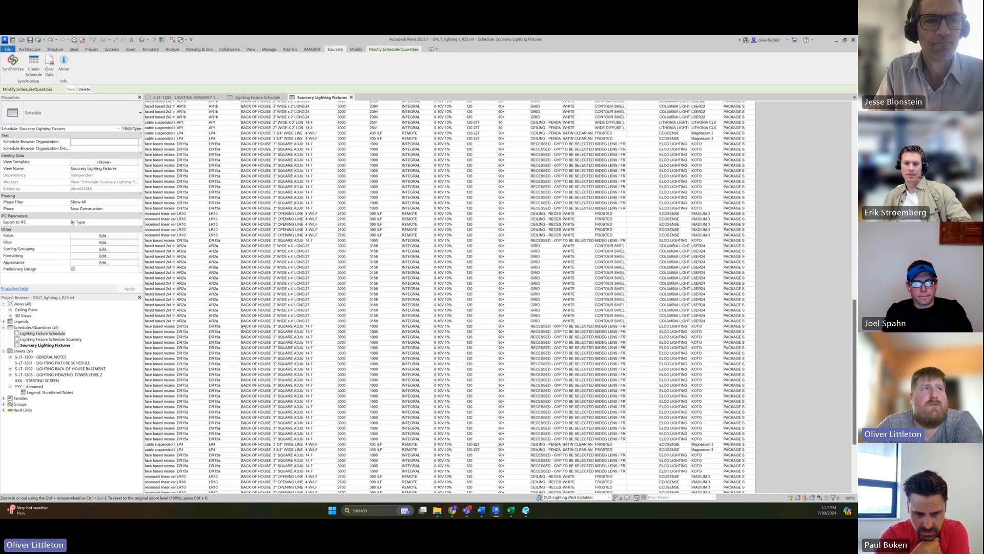
pyautogui.moveTo(222, 328); pyautogui.dragTo(219, 440)
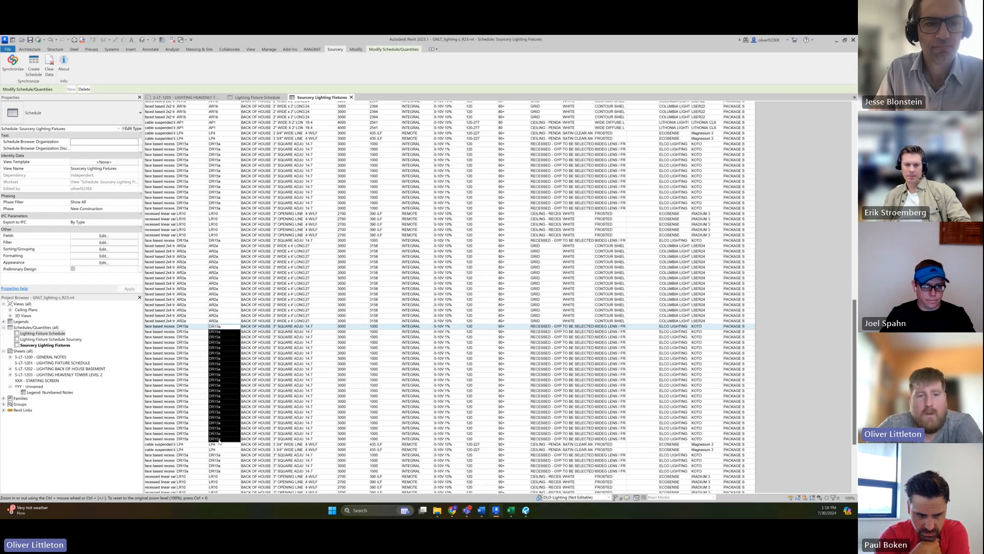
pyautogui.click(256, 422)
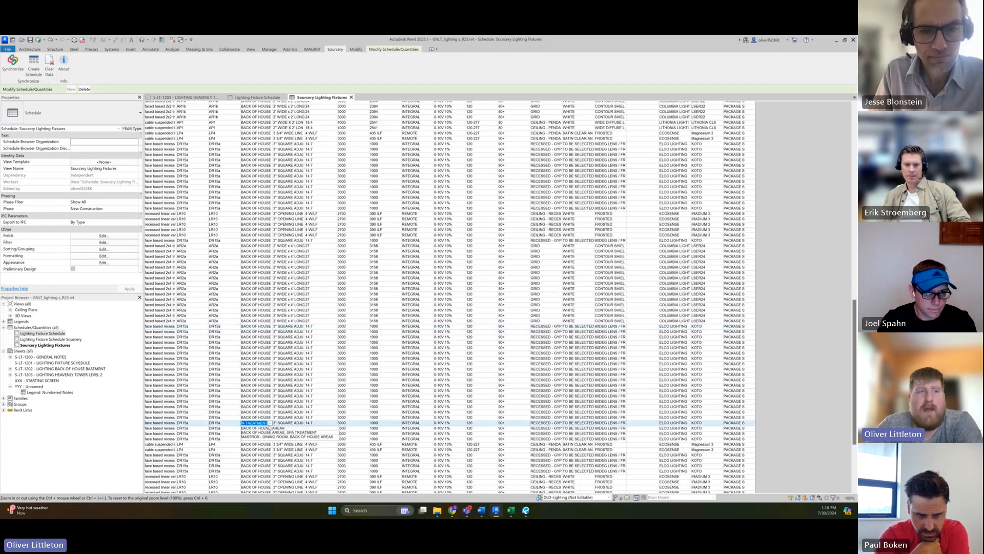
pyautogui.click(407, 343)
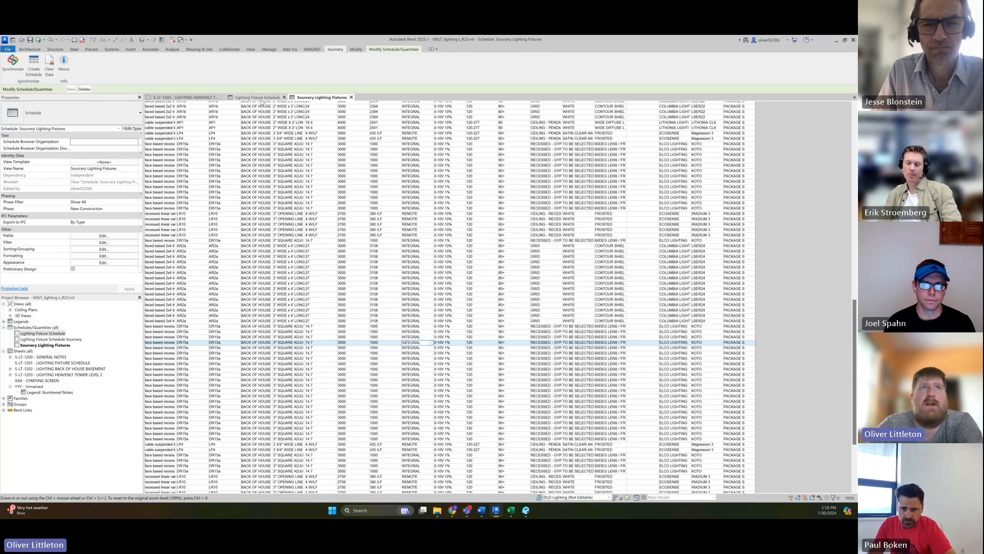
pyautogui.click(262, 99)
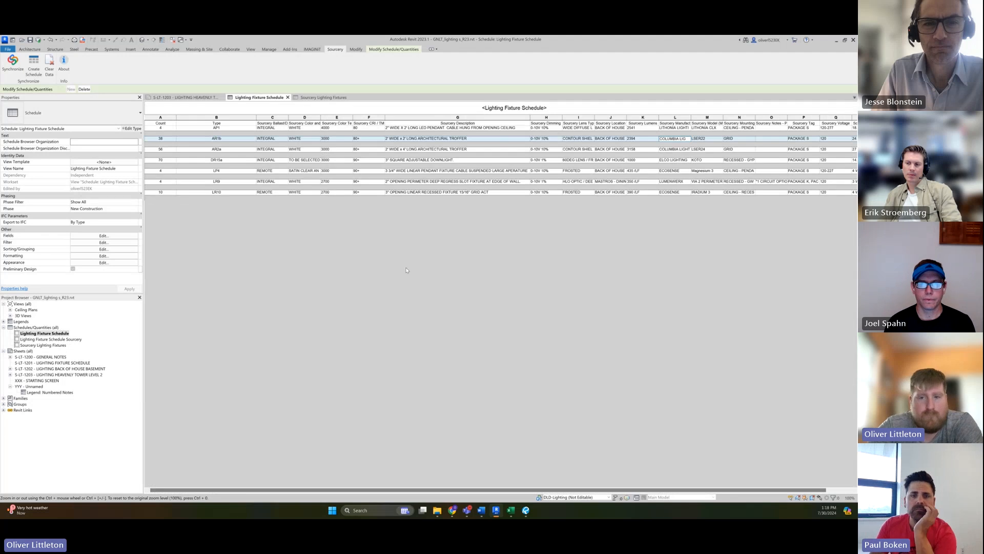